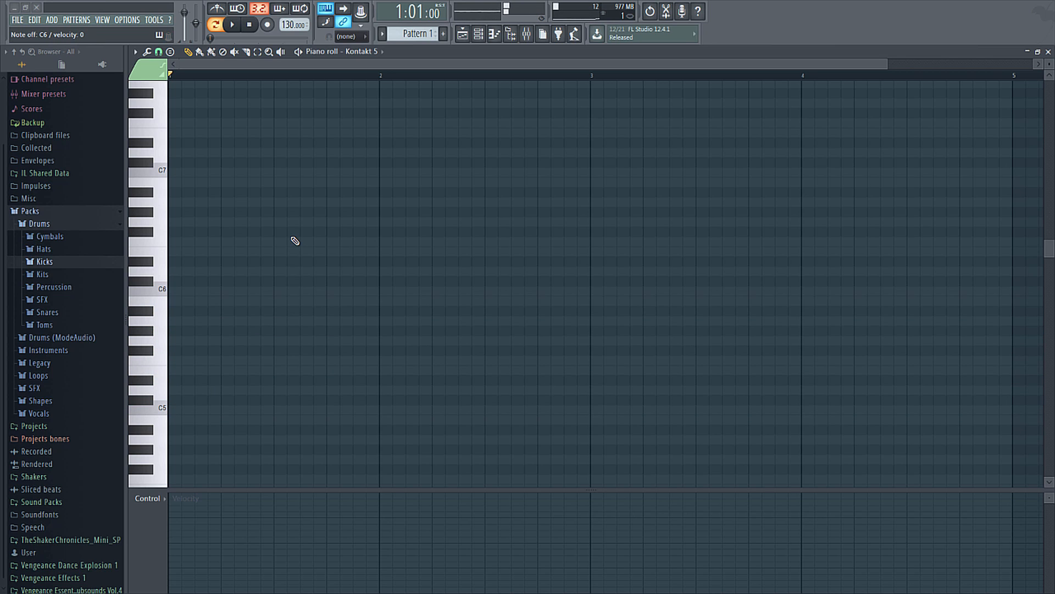
Step: Stack a C major scale at the start of bar 1 with notes C5, D5, E5, F5, G5, A5, B5 and C6
left_click(175, 410)
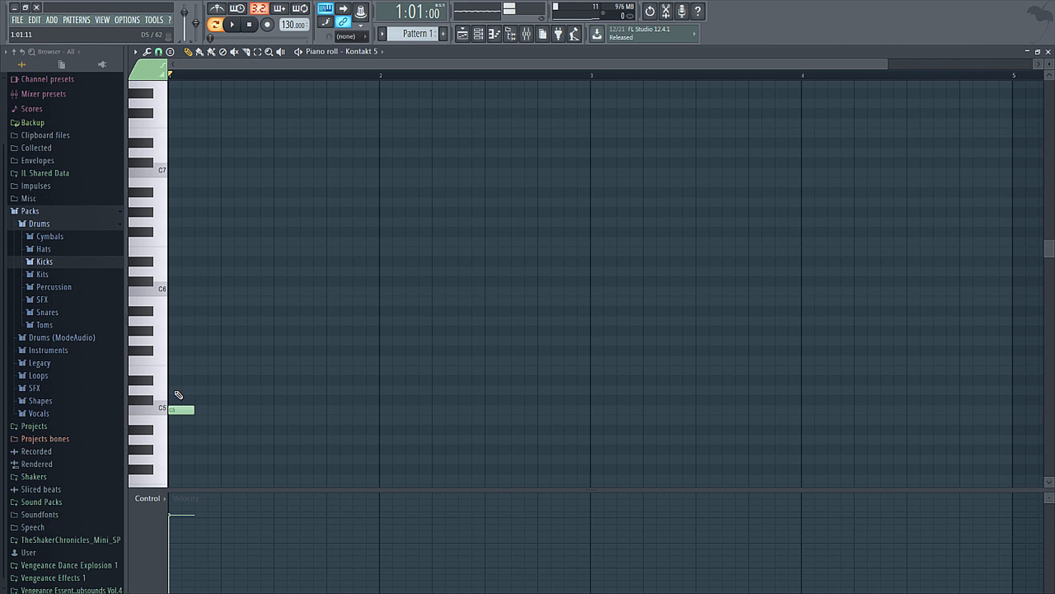
left_click(174, 390)
left_click(173, 370)
left_click(175, 360)
left_click(175, 340)
left_click(175, 321)
left_click(175, 302)
left_click(172, 292)
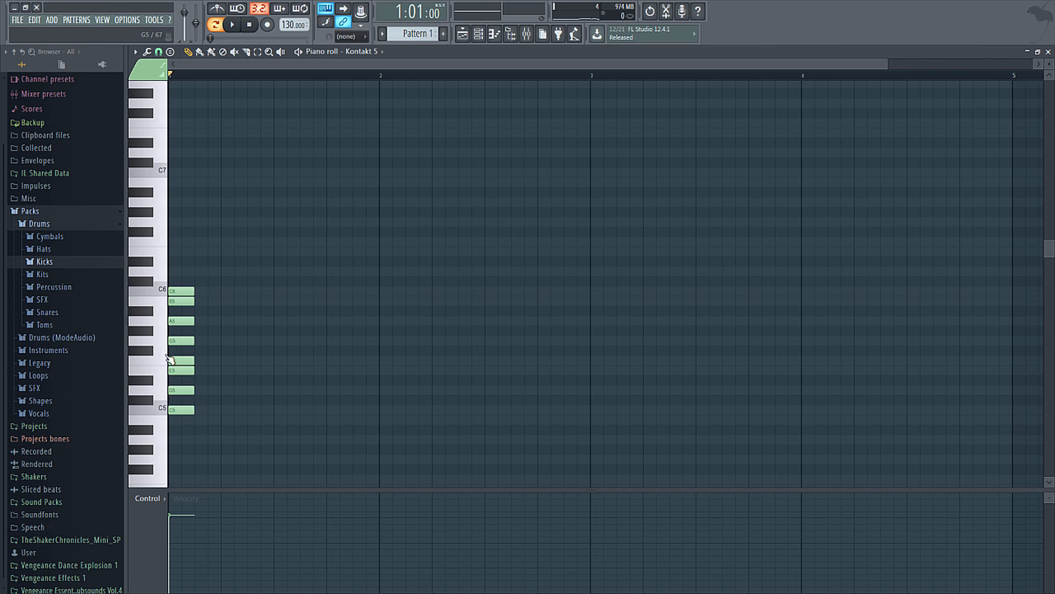
Step: Audition the C major scale on the piano keys from C5 up to C6, and compare C5 with its octave C6
left_click(161, 409)
left_click(165, 391)
left_click(167, 361)
left_click(167, 341)
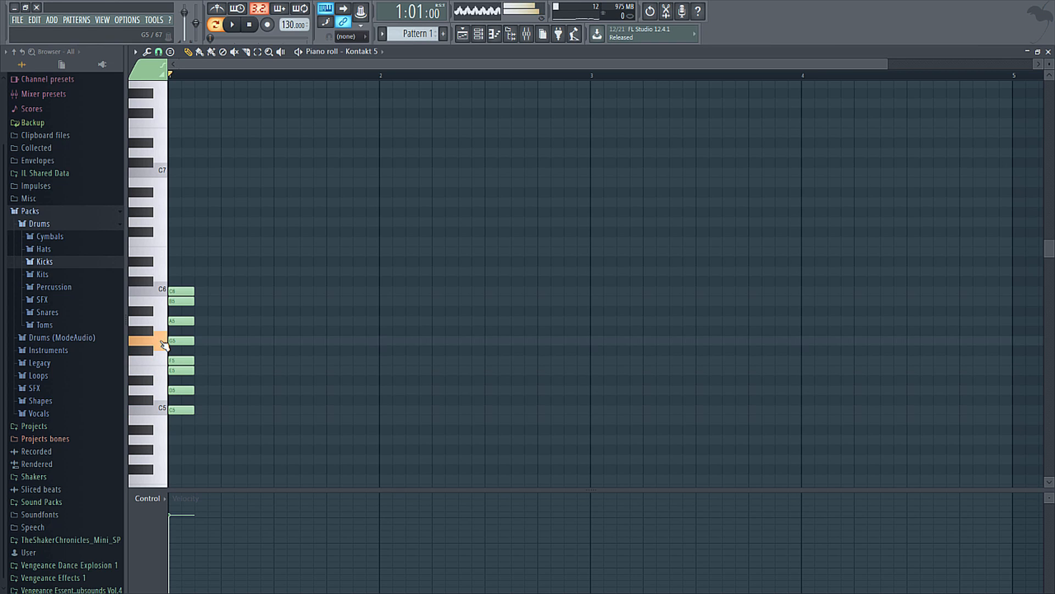
left_click(159, 307)
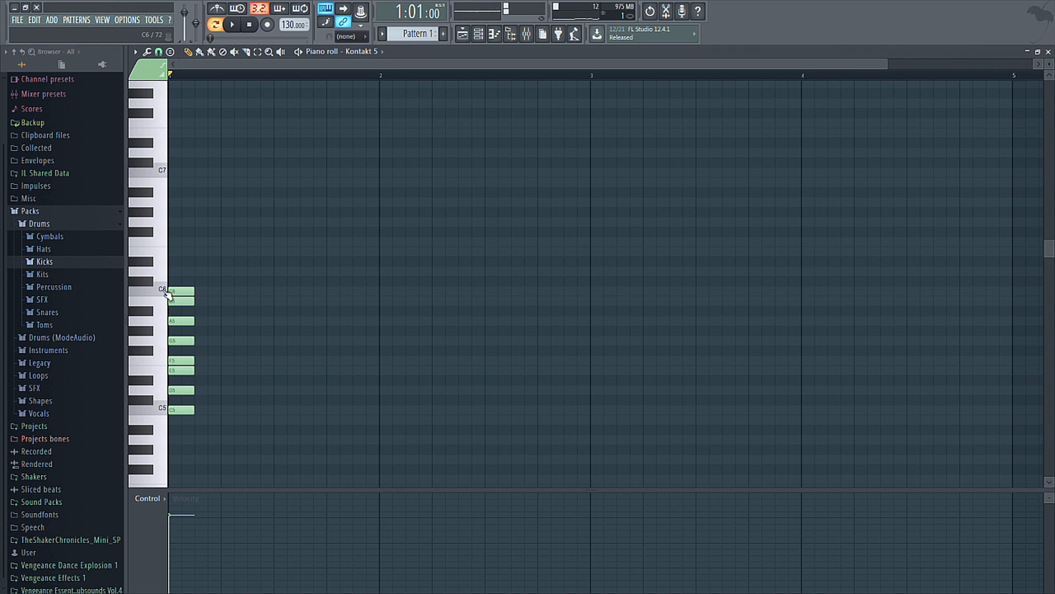
left_click(167, 294)
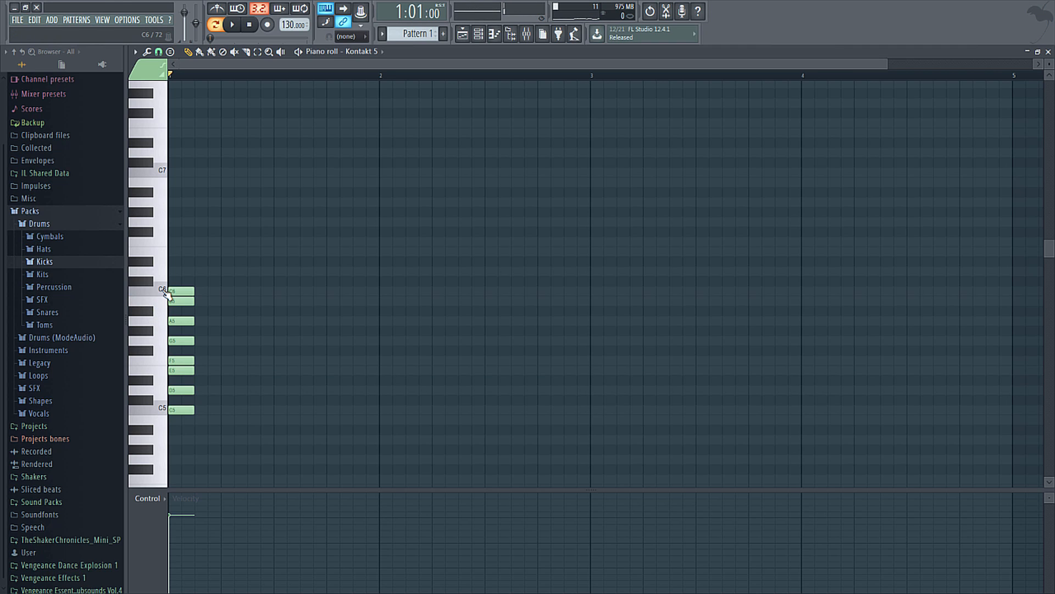
left_click(160, 411)
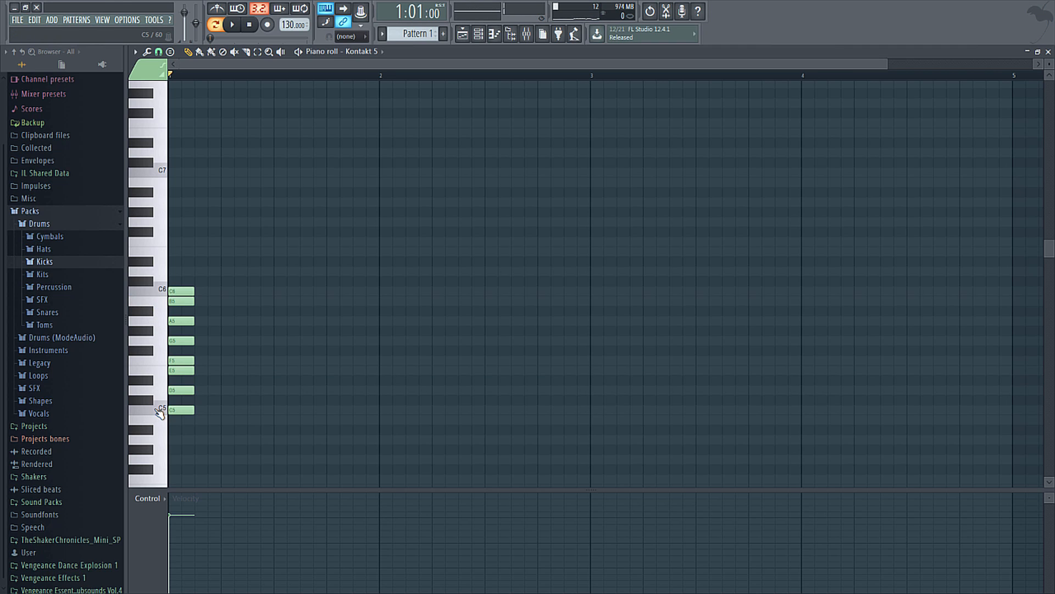
left_click(161, 293)
left_click(163, 296)
Step: Add the half-step pair C5 and C#5 at beat 2 of bar 1, and delete both notes
left_click(224, 410)
left_click(227, 401)
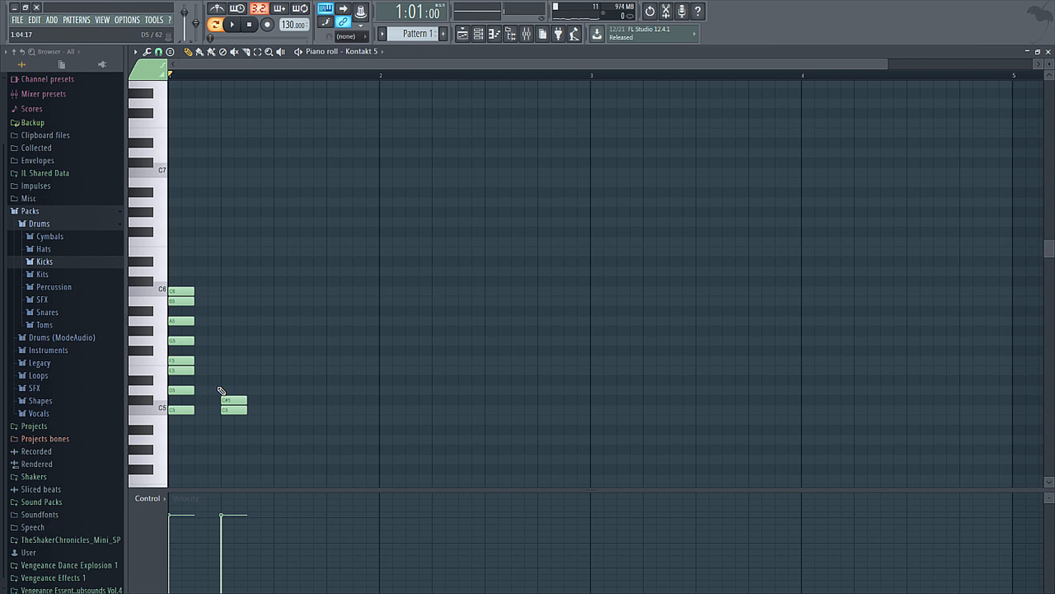
right_click(232, 399)
right_click(234, 410)
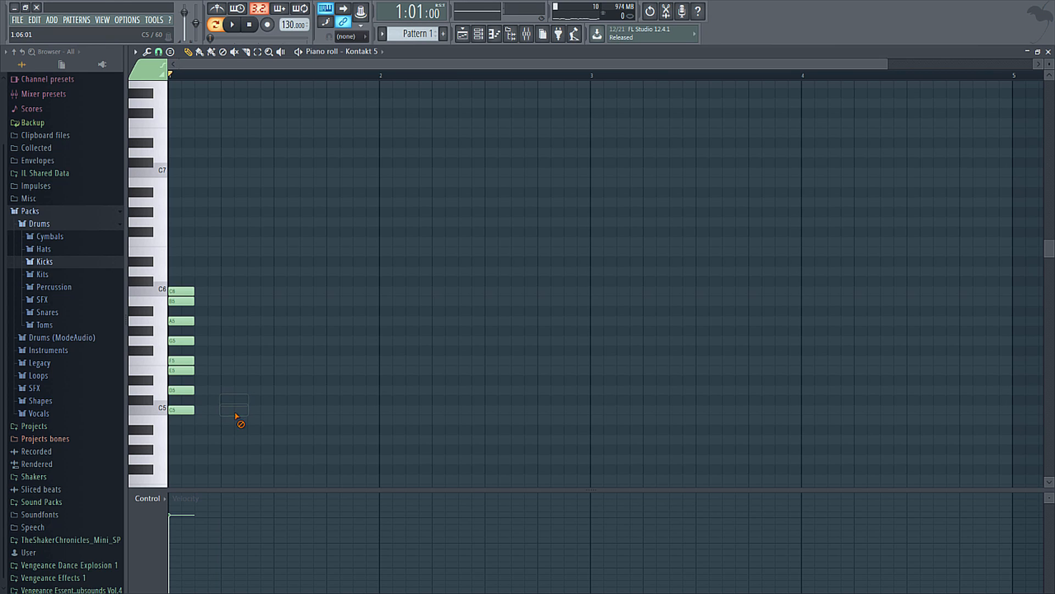
Step: Add the half-step pair G#5 and A5 at beat 2 of bar 1, and delete both notes
left_click(227, 330)
left_click(227, 320)
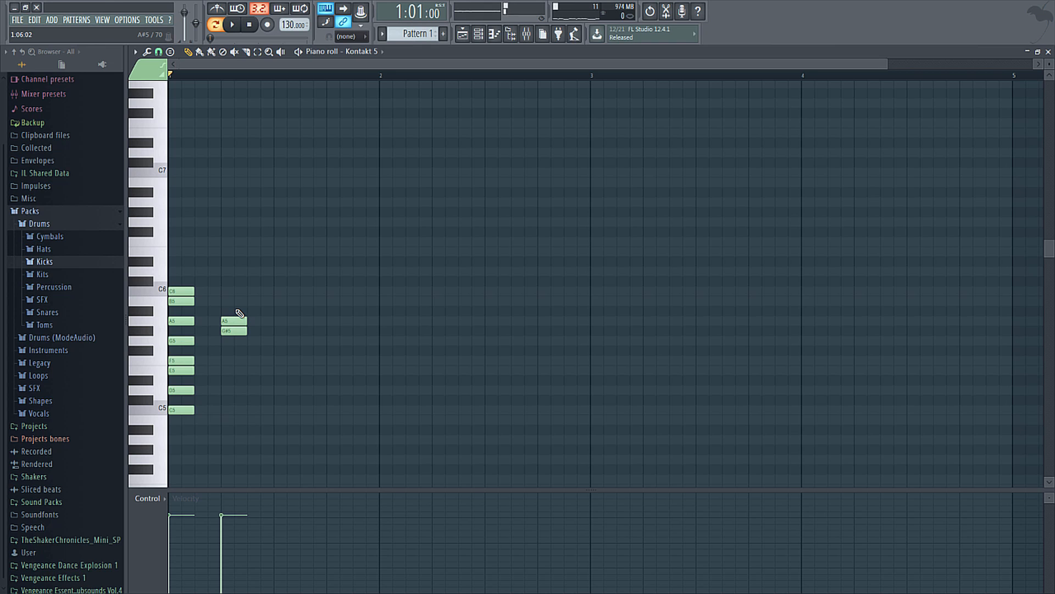
right_click(234, 330)
right_click(234, 321)
Step: Add the half-step pair E6 and F6 at beat 2 of bar 1, and delete both notes
left_click(226, 252)
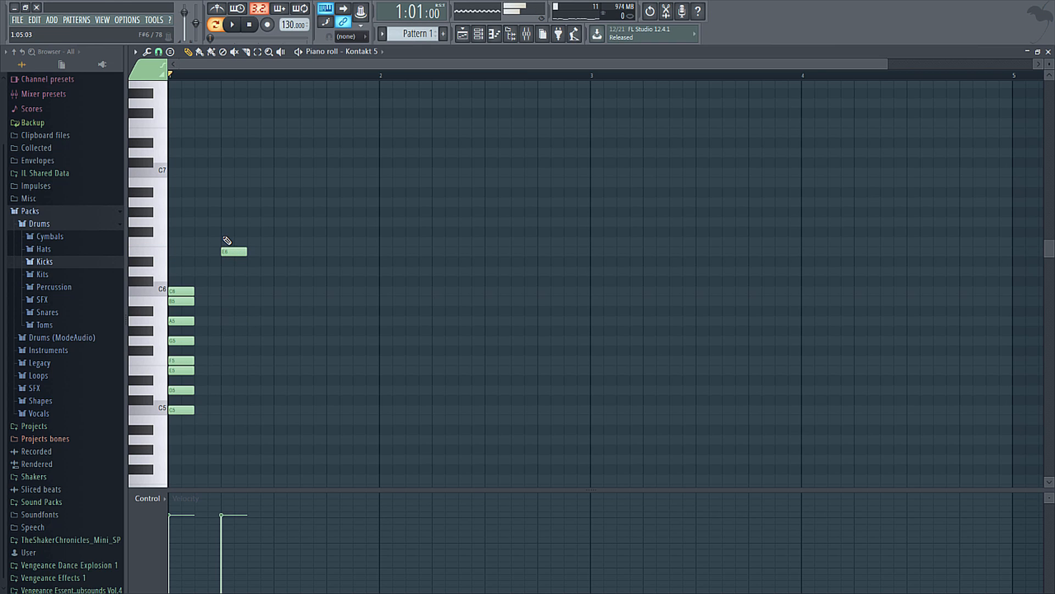
left_click(227, 242)
right_click(236, 242)
right_click(236, 252)
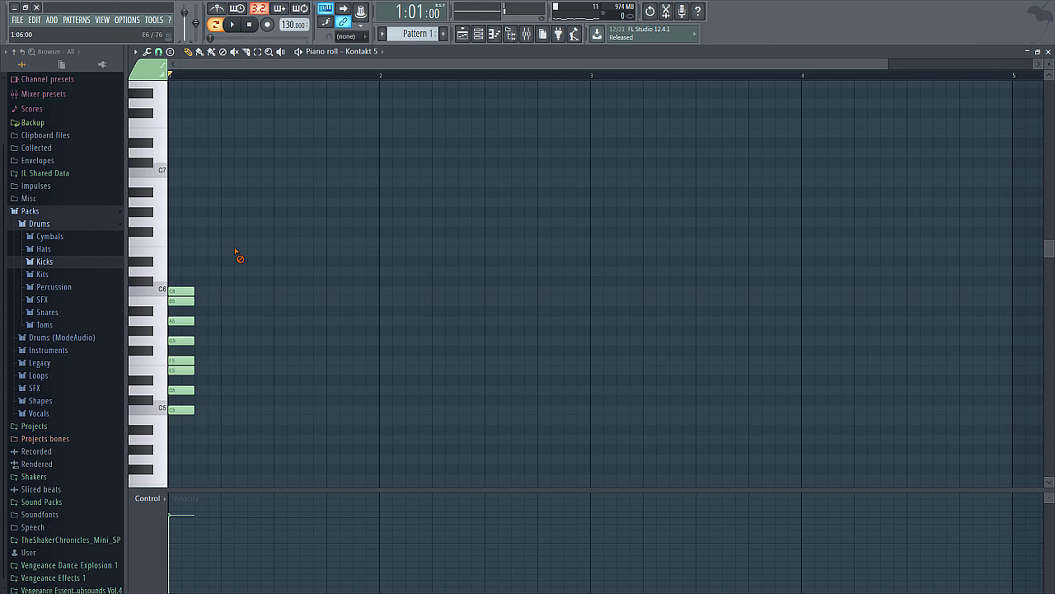
Step: Add the whole-step pair C5 and D5 at beat 2 of bar 1, and delete both notes
left_click(225, 410)
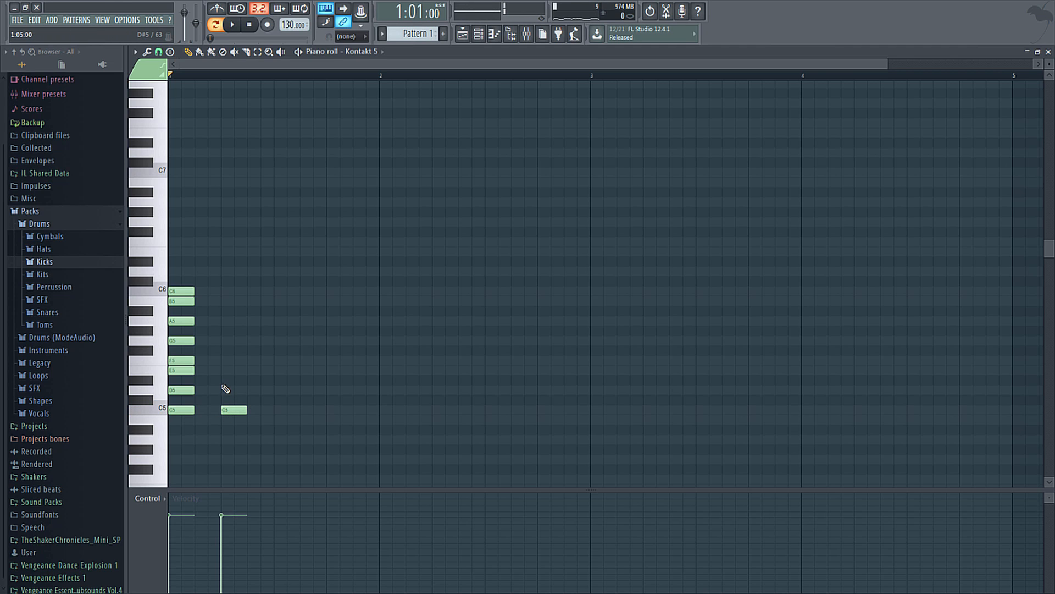
left_click(225, 389)
right_click(226, 389)
right_click(234, 411)
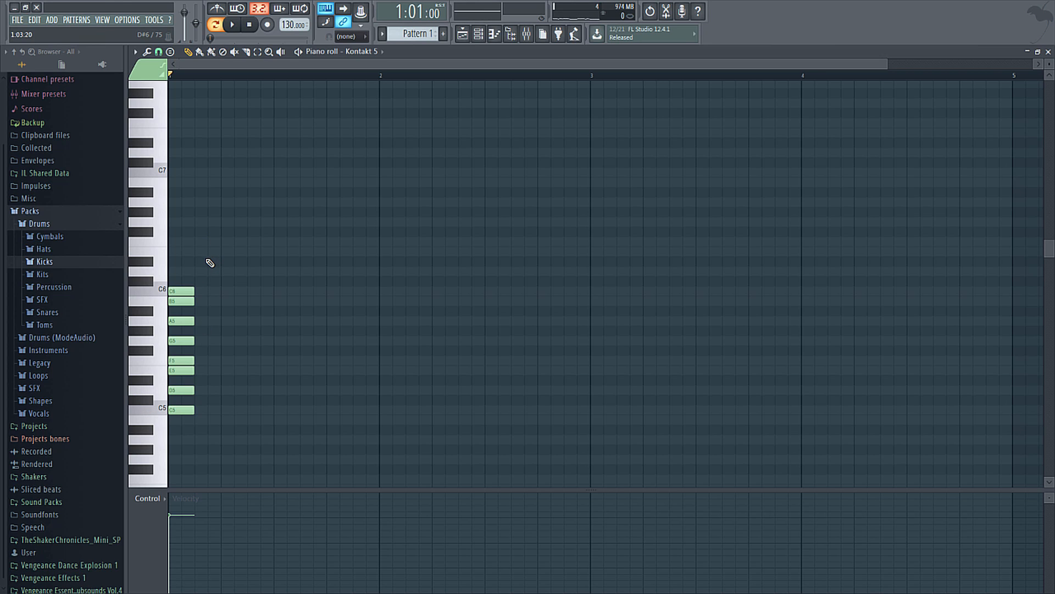
Step: Stack an F# major scale at the start of bar 1 with notes F#6, G#6, A#6, B6, C#7, D#7, F7 and F#7
left_click(148, 233)
left_click(173, 231)
scroll(262, 243, "up", 2)
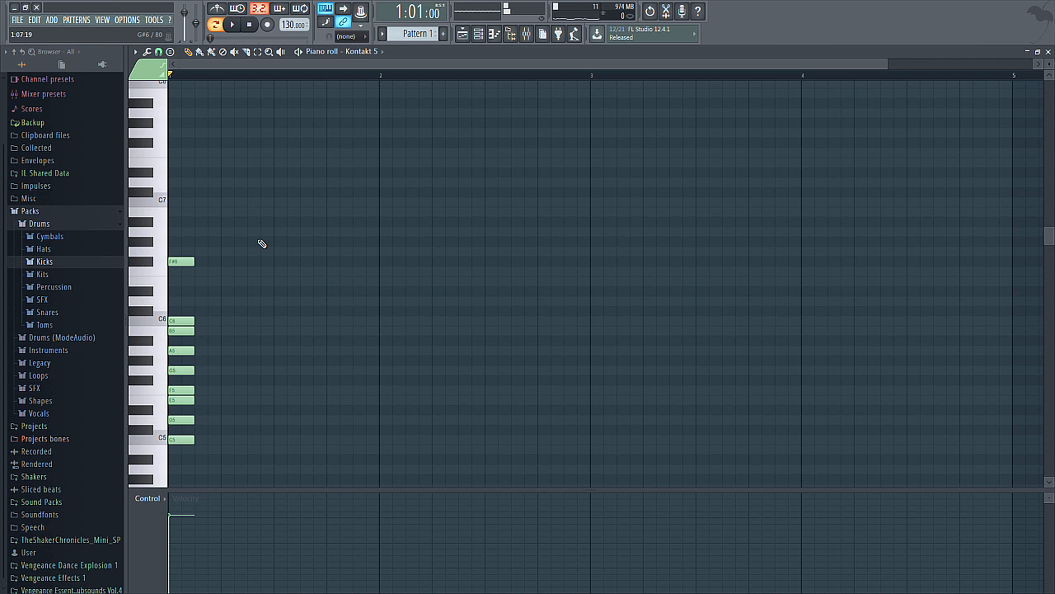
scroll(262, 243, "up", 2)
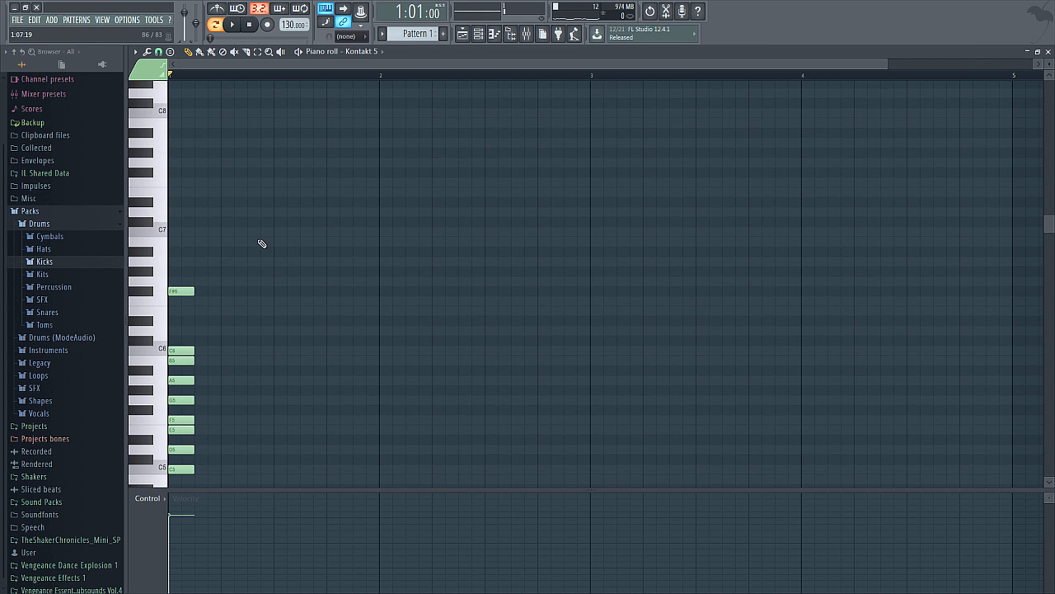
left_click(175, 271)
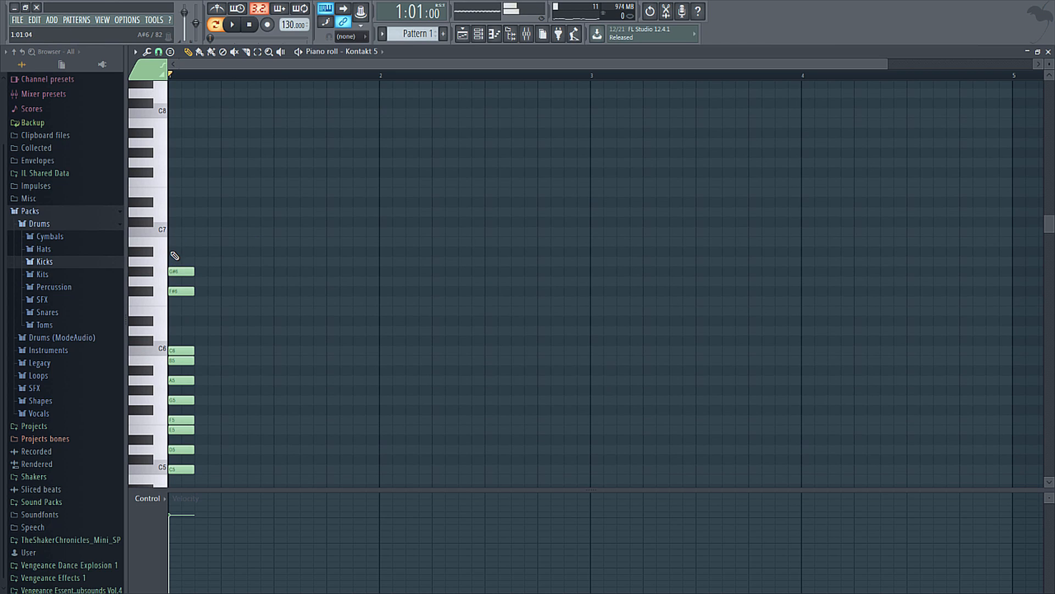
left_click(174, 252)
left_click(173, 241)
left_click(173, 222)
left_click(174, 202)
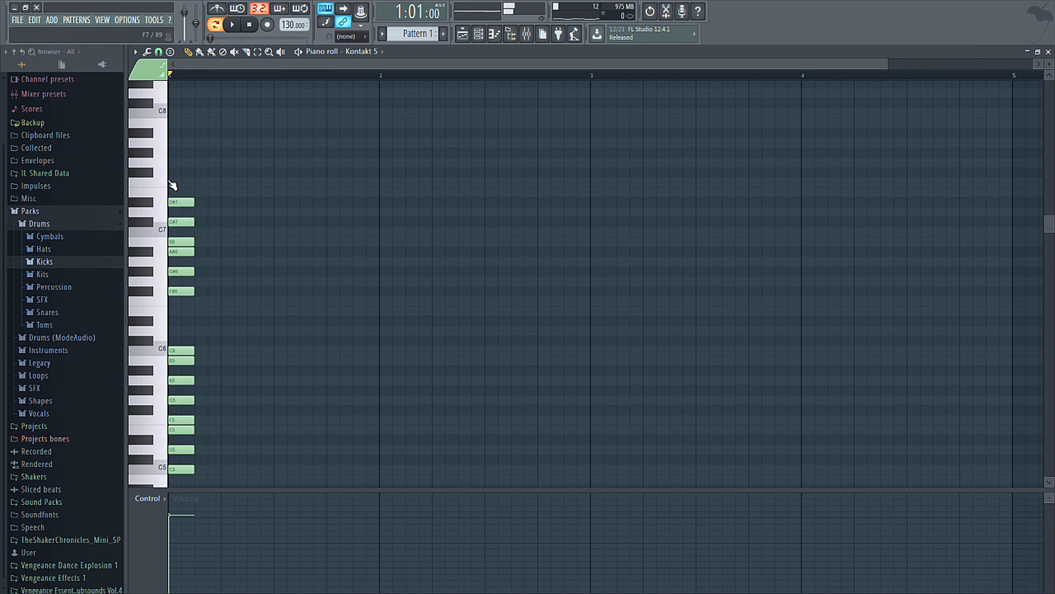
left_click(174, 182)
left_click(175, 172)
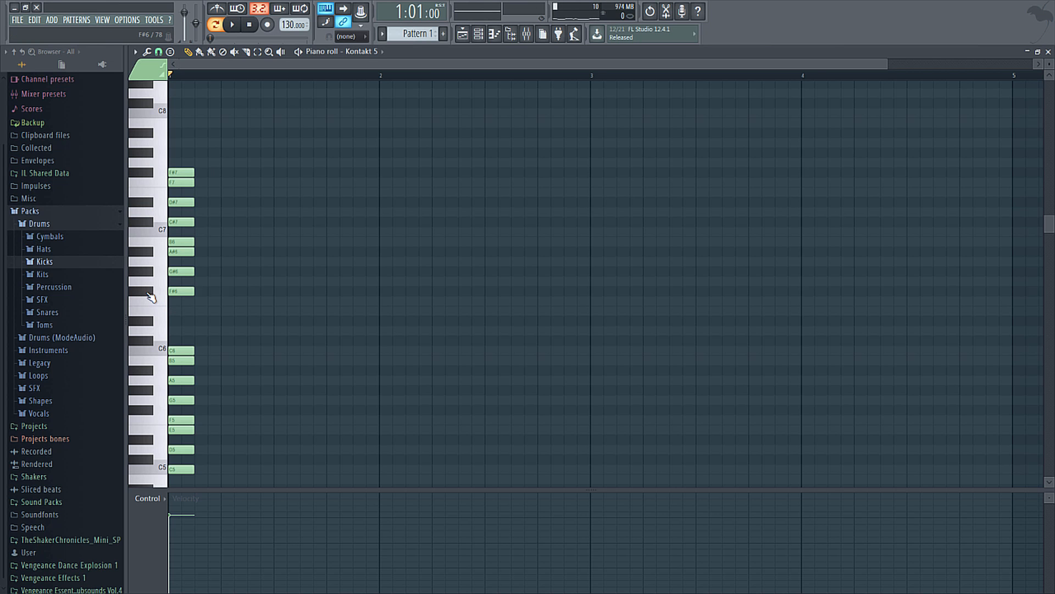
Step: Audition the F# major scale on the piano keys from F#6 up to F#7
left_click(146, 291)
left_click(147, 272)
left_click(150, 253)
left_click(146, 222)
left_click(147, 205)
left_click(161, 184)
left_click(152, 175)
Step: Delete all notes of the F# major and C major scales from the piano roll
left_click_drag(178, 161, 185, 315)
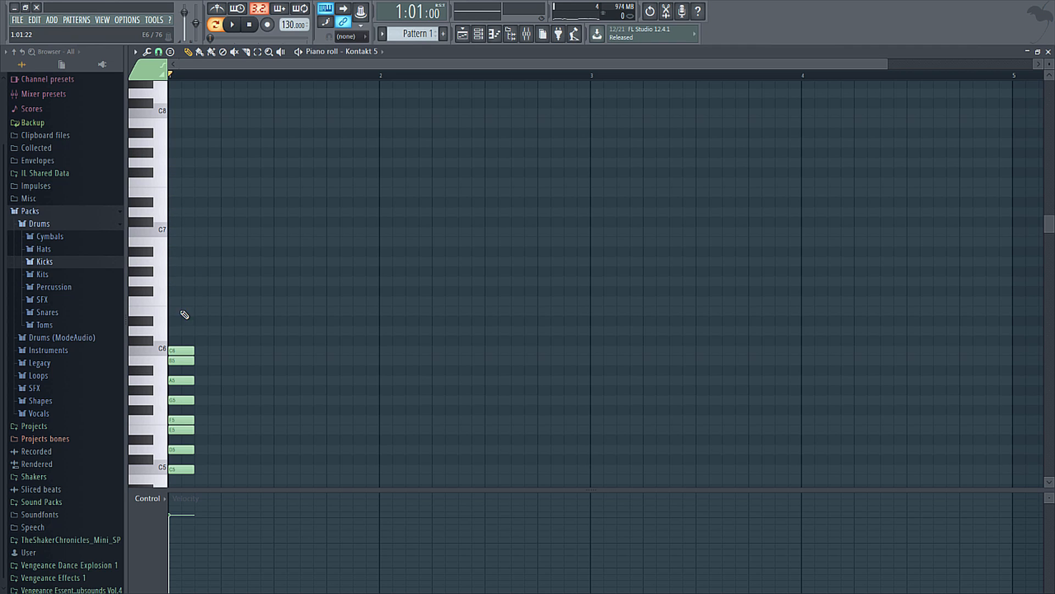
scroll(184, 314, "down", 3)
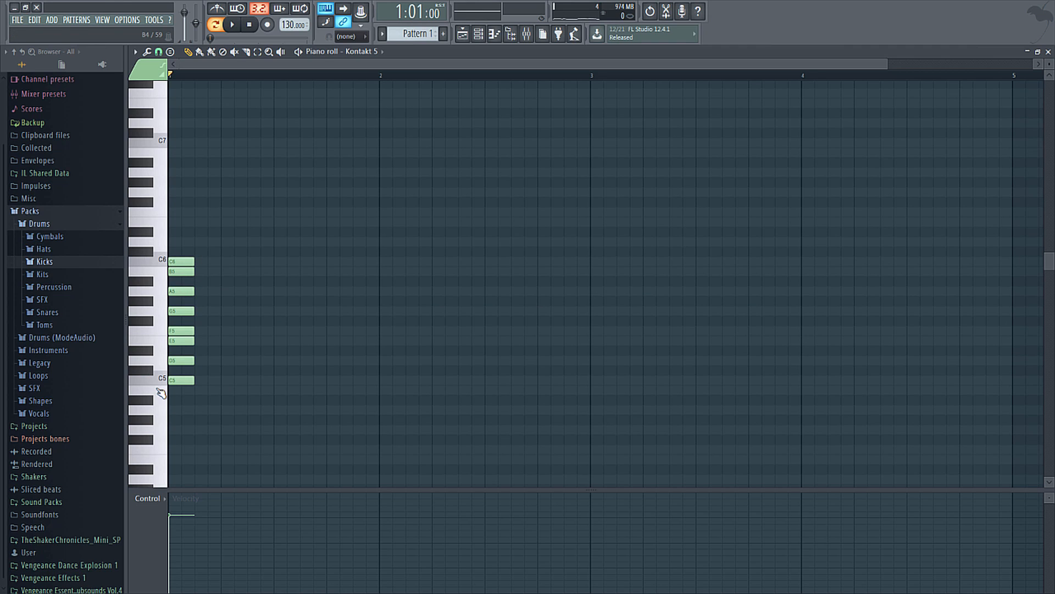
left_click_drag(189, 260, 183, 415)
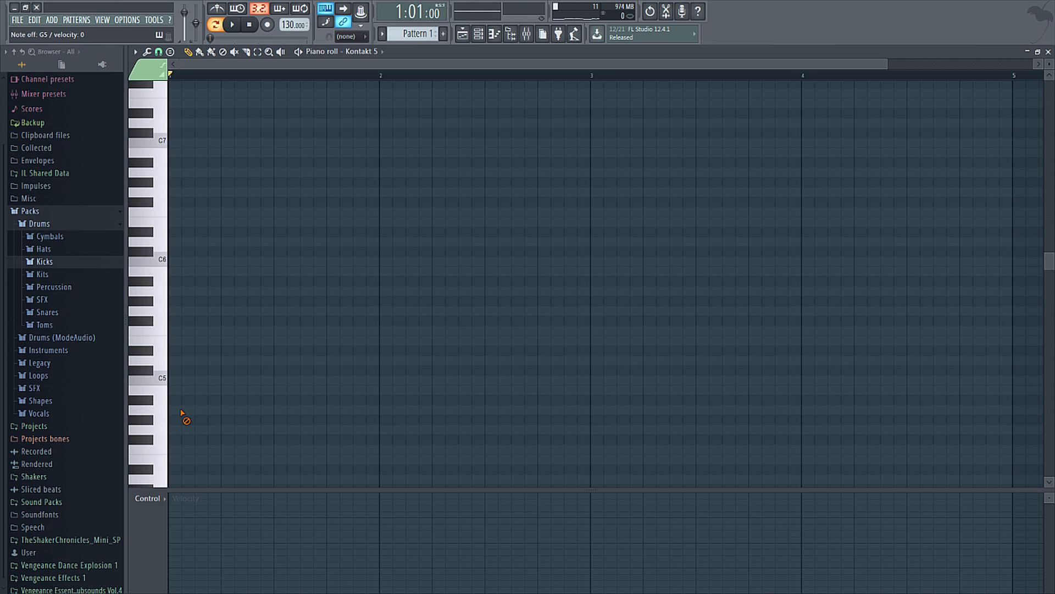
Step: Stack a C minor scale at the start of bar 1 with notes C5, D5, D#5, F5, G5, G#5, A#5 and C6
left_click(172, 379)
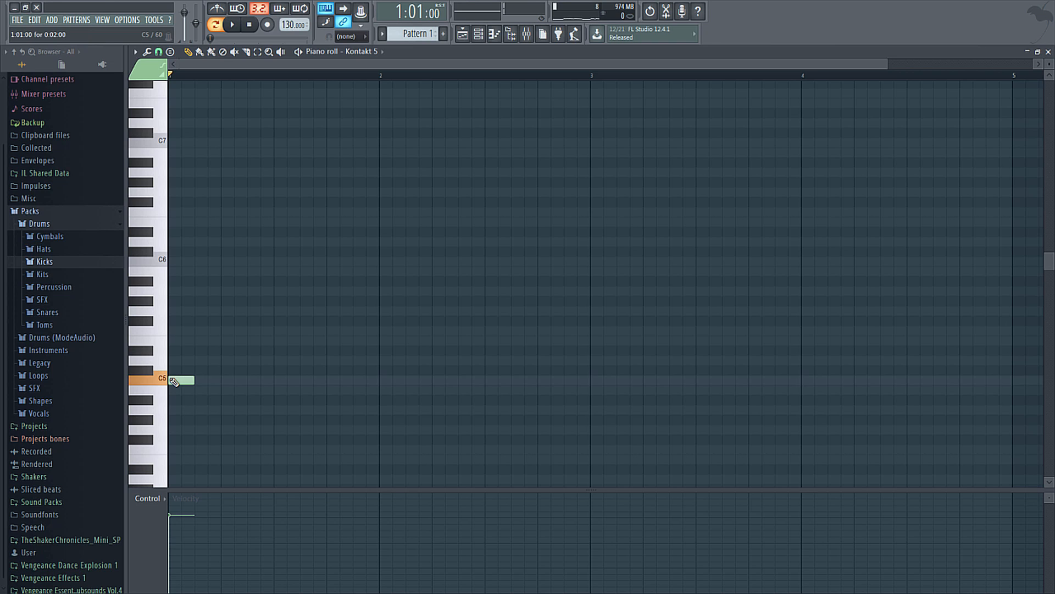
left_click(175, 360)
left_click(174, 350)
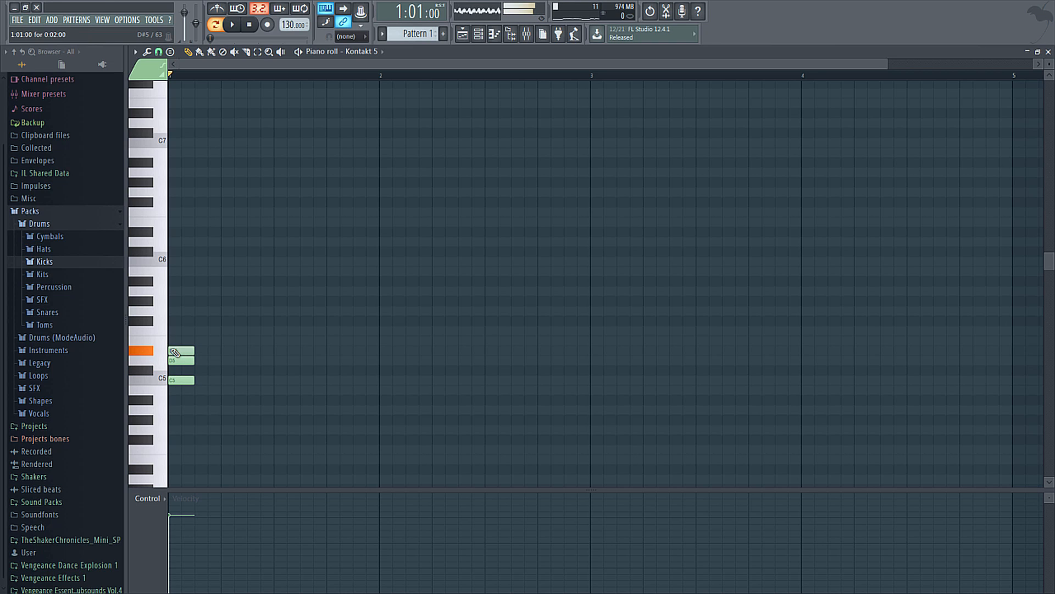
left_click(175, 331)
left_click(174, 310)
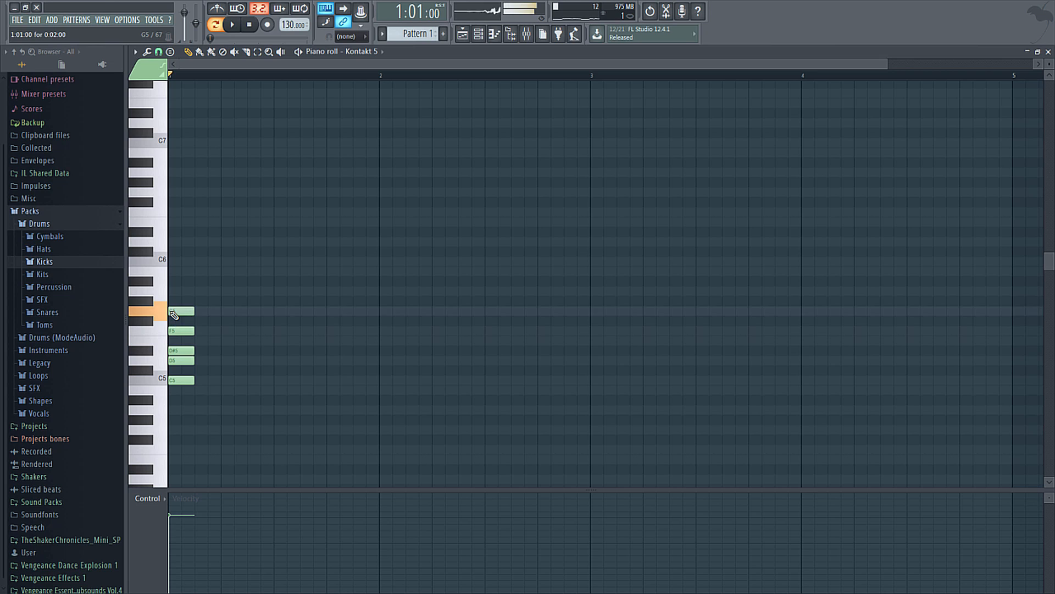
left_click(142, 302)
left_click(174, 300)
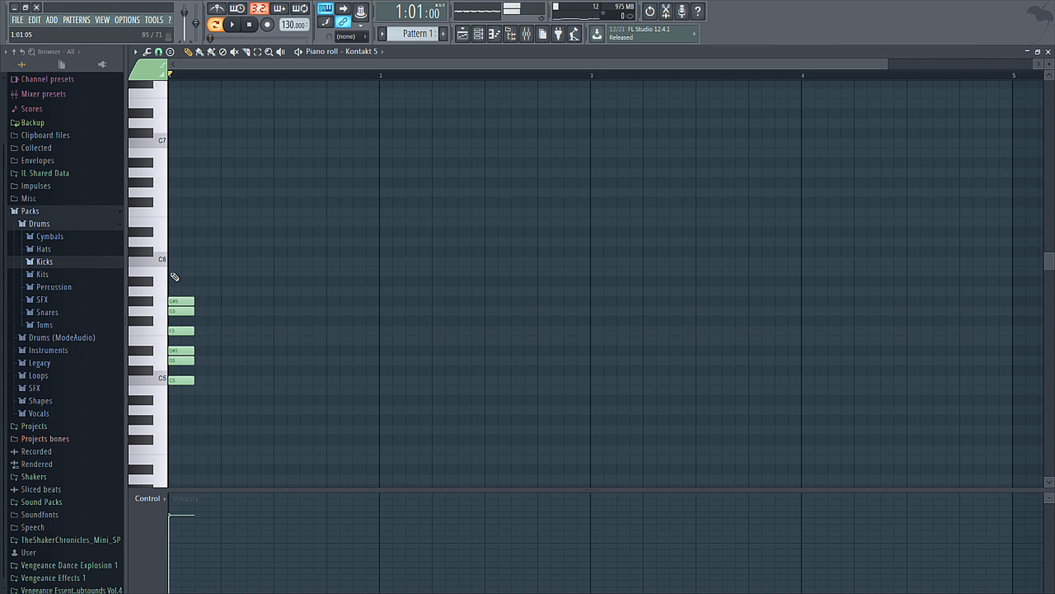
left_click(171, 281)
left_click(171, 262)
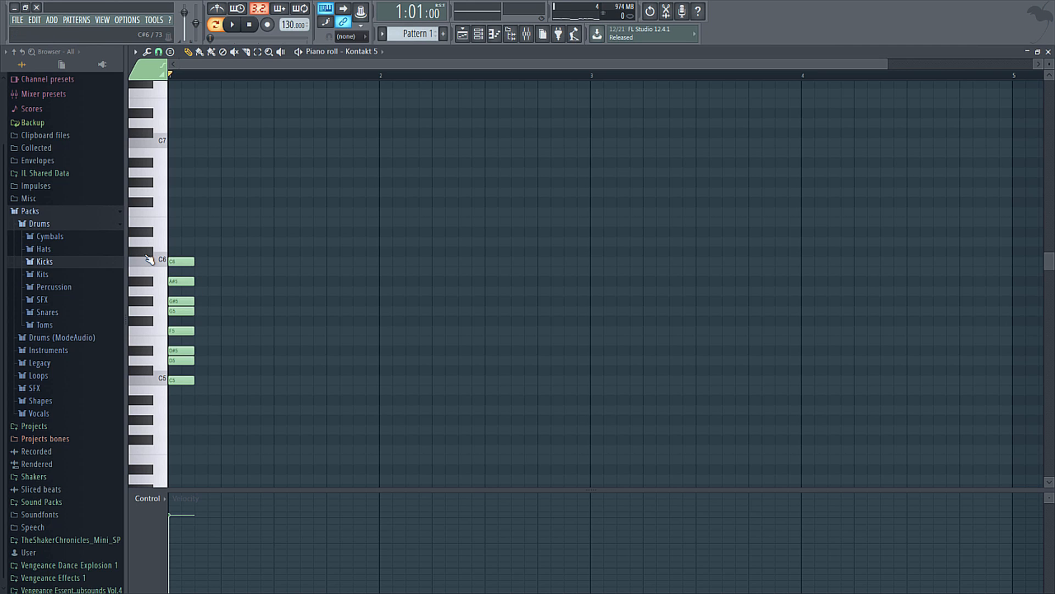
Step: Stack an F# minor scale at the start of bar 1 with notes F#6, G#6, A6, B6, C#7, D7, E7 and F#7
scroll(156, 281, "up", 3)
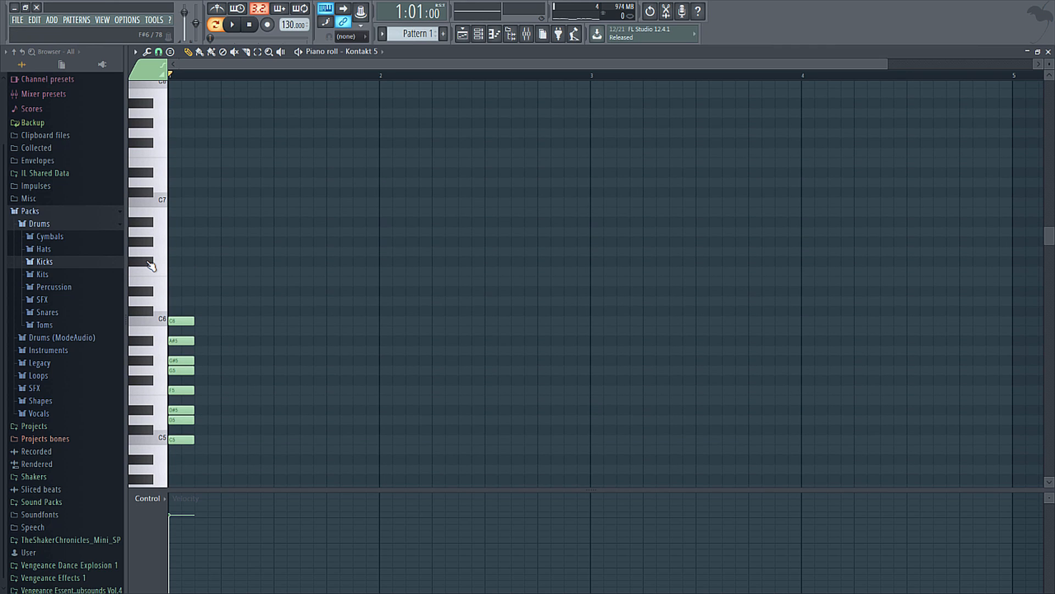
left_click(177, 261)
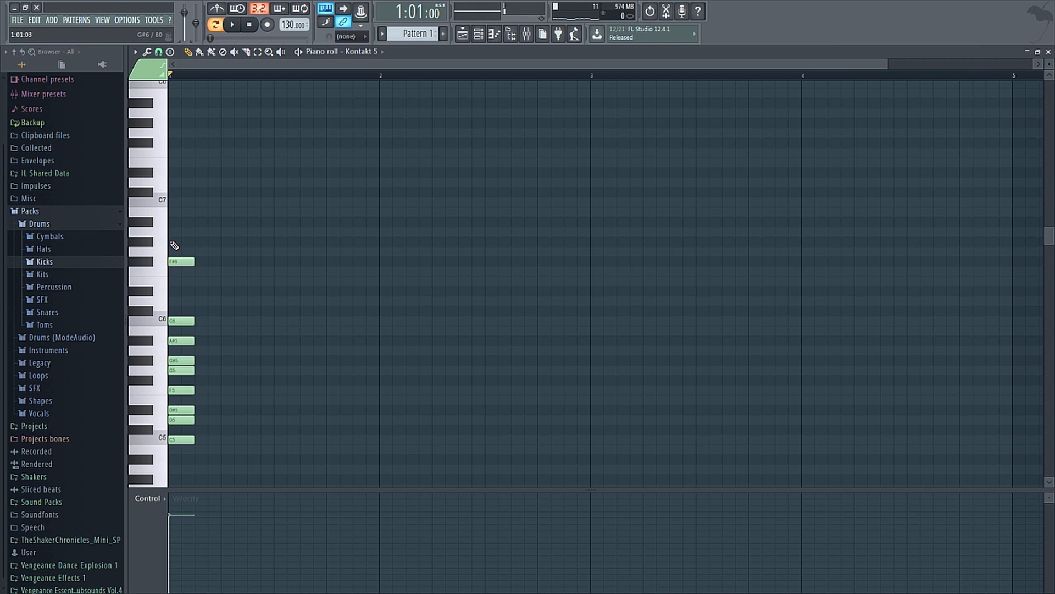
left_click(175, 241)
left_click(174, 231)
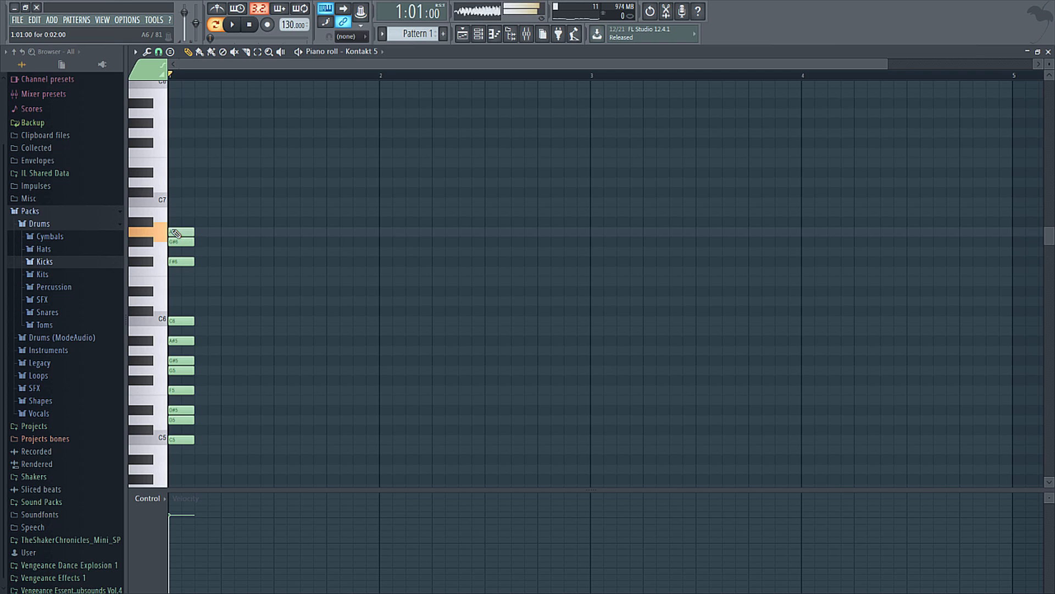
left_click(174, 212)
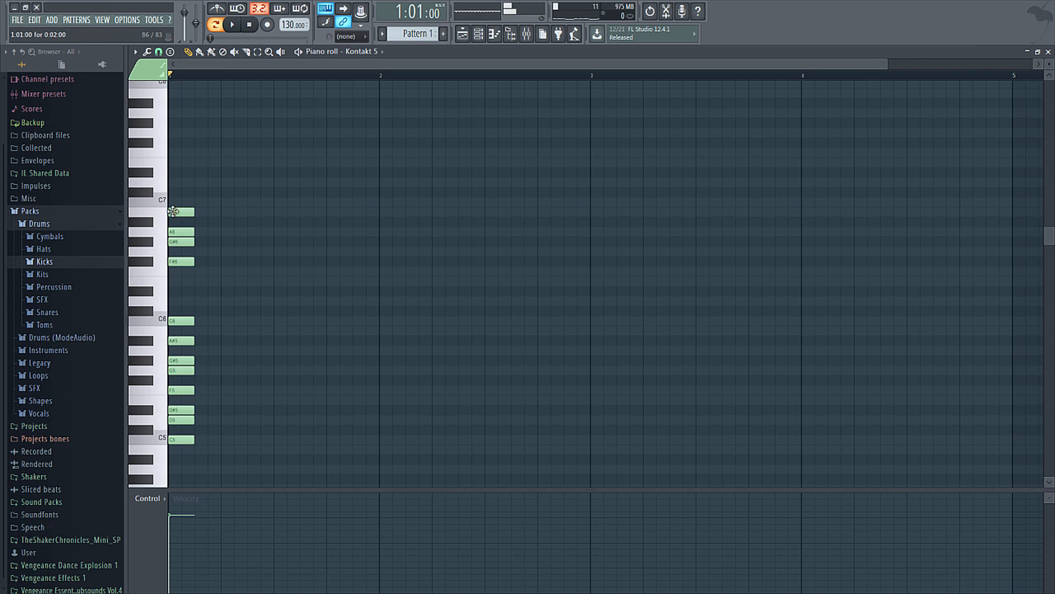
left_click(174, 192)
left_click(174, 182)
left_click(175, 163)
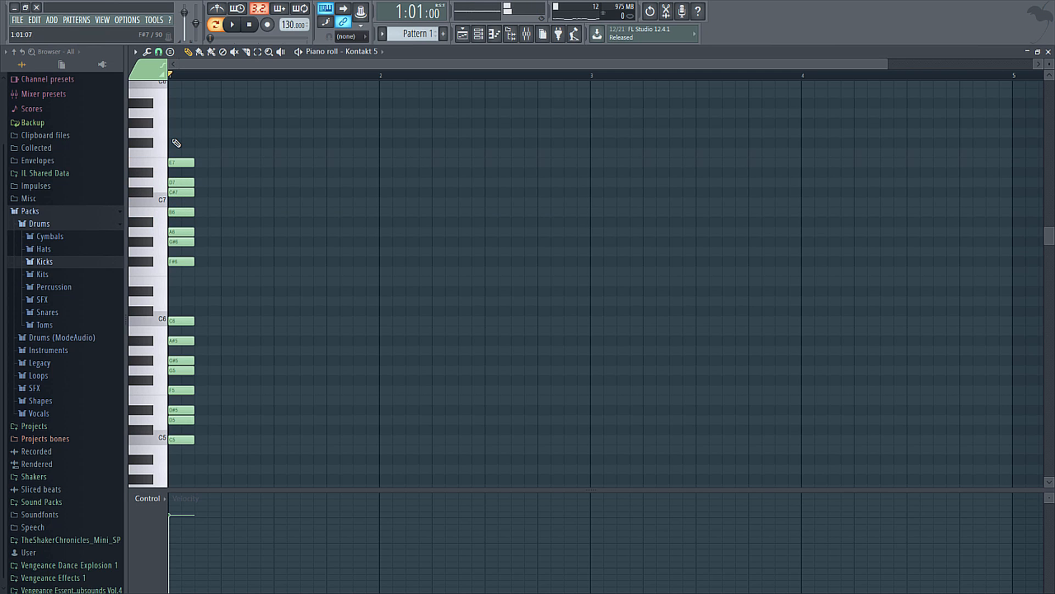
left_click(175, 143)
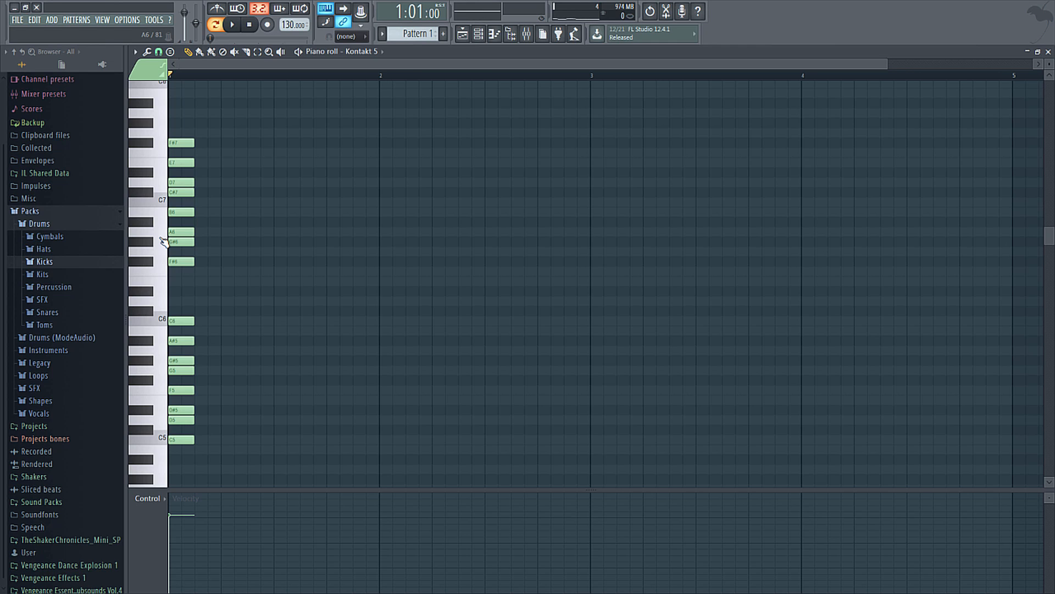
Step: Audition the first five notes of the C minor scale on the piano keys, from C5 to G5
left_click(163, 443)
left_click(159, 421)
left_click(152, 411)
left_click(164, 392)
left_click(163, 373)
Step: Add a C minor chord of C5, D#5 and G5 at beat 2 of bar 1, and delete its three notes
left_click(226, 439)
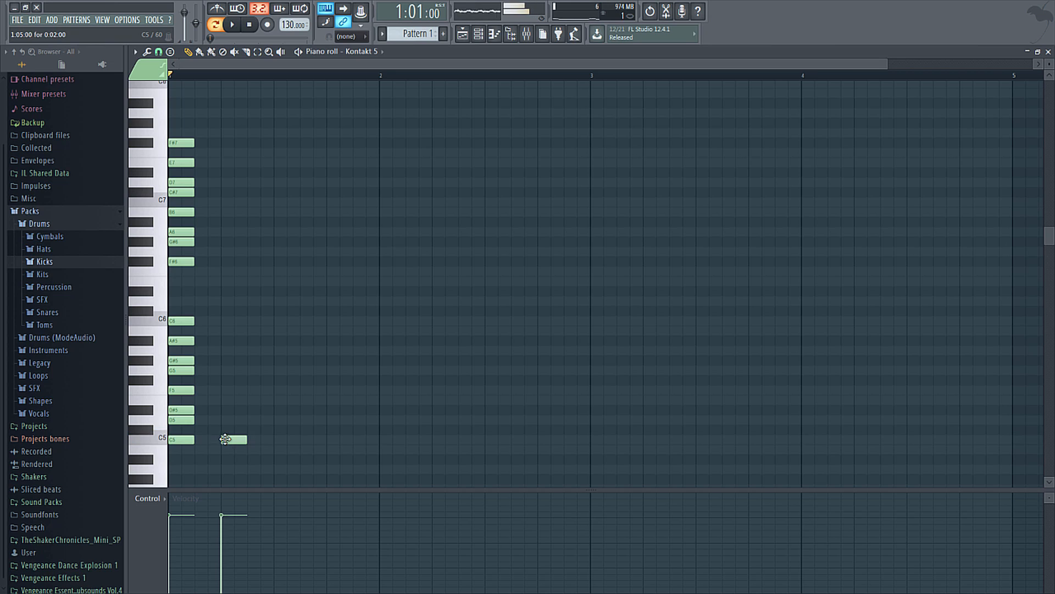
left_click(226, 410)
left_click(223, 370)
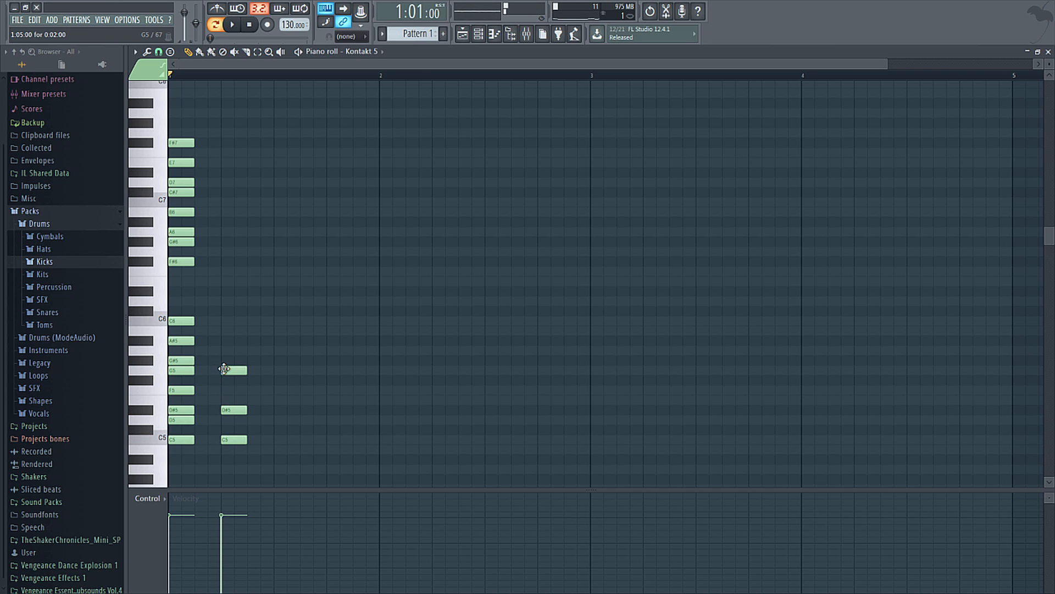
right_click(231, 382, "alt")
right_click(234, 440)
right_click(233, 410)
right_click(233, 370)
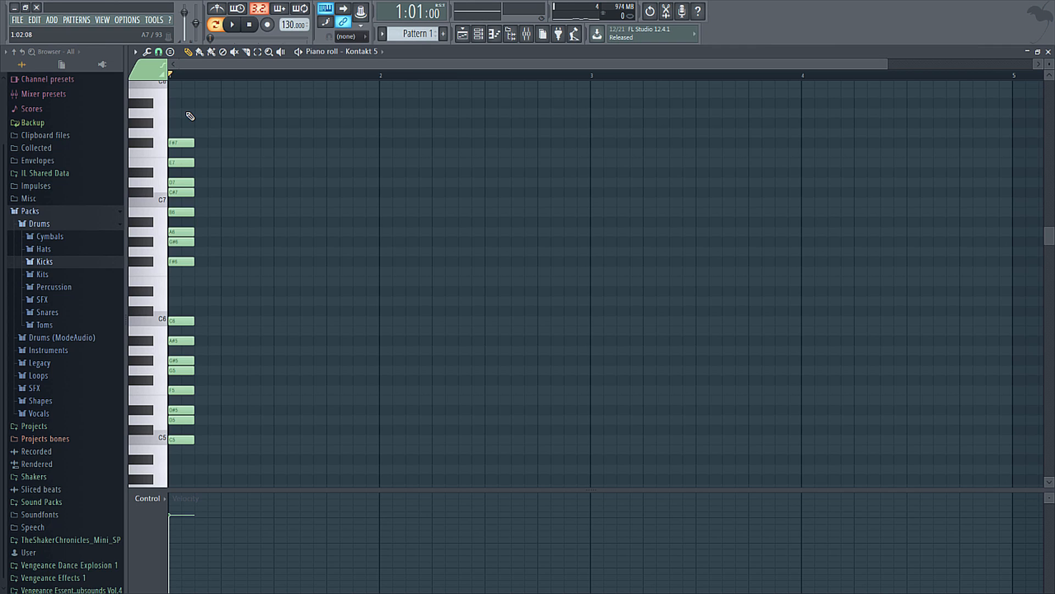
Step: Delete all eight notes of the F# minor scale, from F#7 down to F#6
right_click(181, 143)
right_click(182, 162)
right_click(182, 182)
right_click(182, 191)
right_click(181, 212)
right_click(182, 231)
right_click(181, 242)
right_click(181, 261)
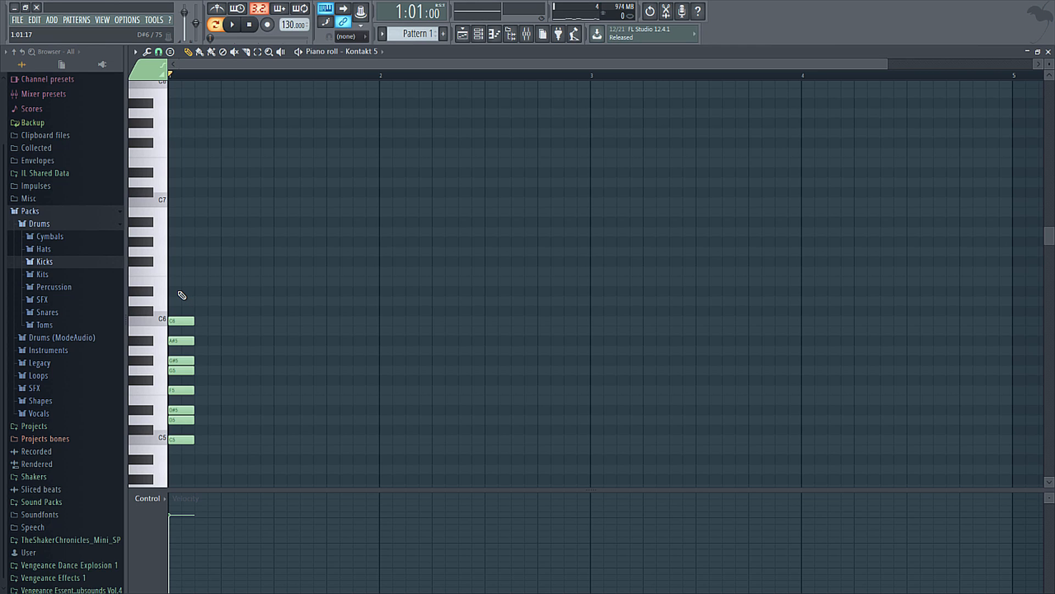
Step: Delete all eight notes of the C minor scale, from C6 down to C5
right_click(181, 322)
right_click(182, 341)
right_click(182, 361)
right_click(182, 370)
right_click(182, 391)
right_click(182, 410)
right_click(182, 420)
right_click(181, 440)
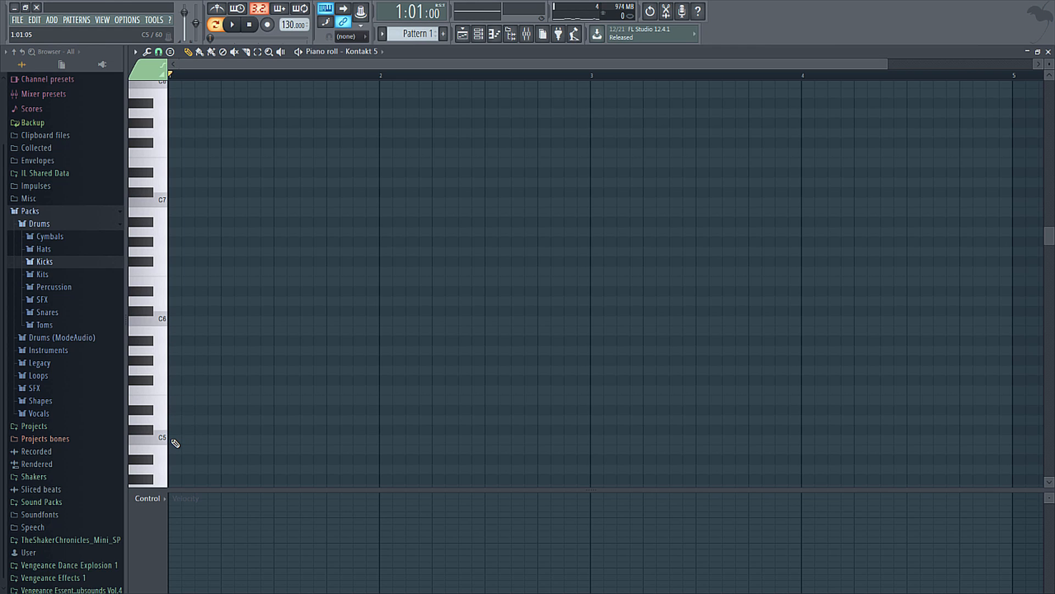
Step: Stack a C major scale at the start of bar 1 with notes C5, D5, E5, F5, G5, A5, B5 and C6
left_click(173, 440)
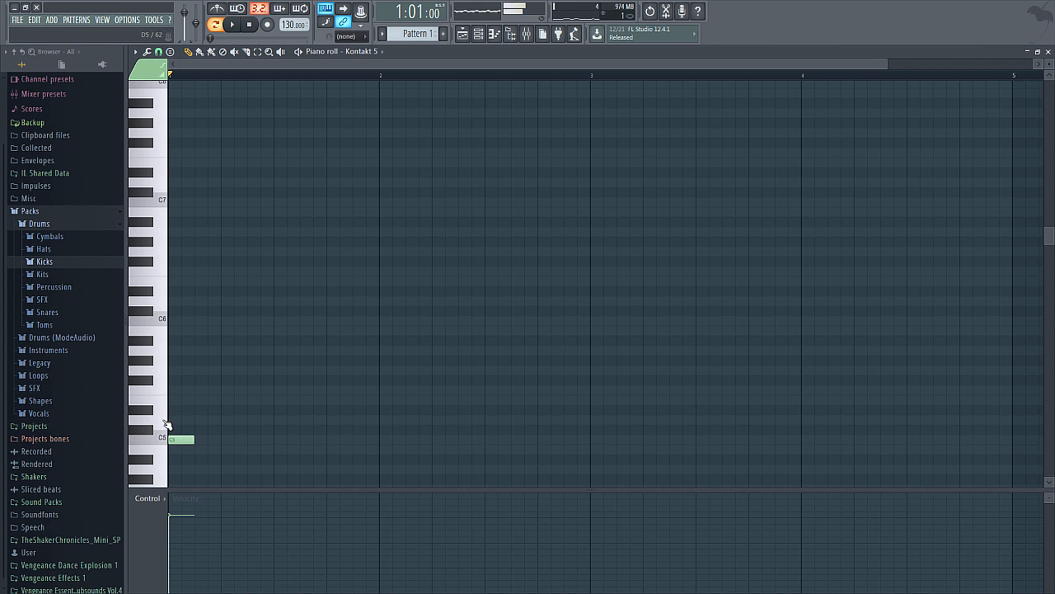
left_click(176, 420)
left_click(174, 400)
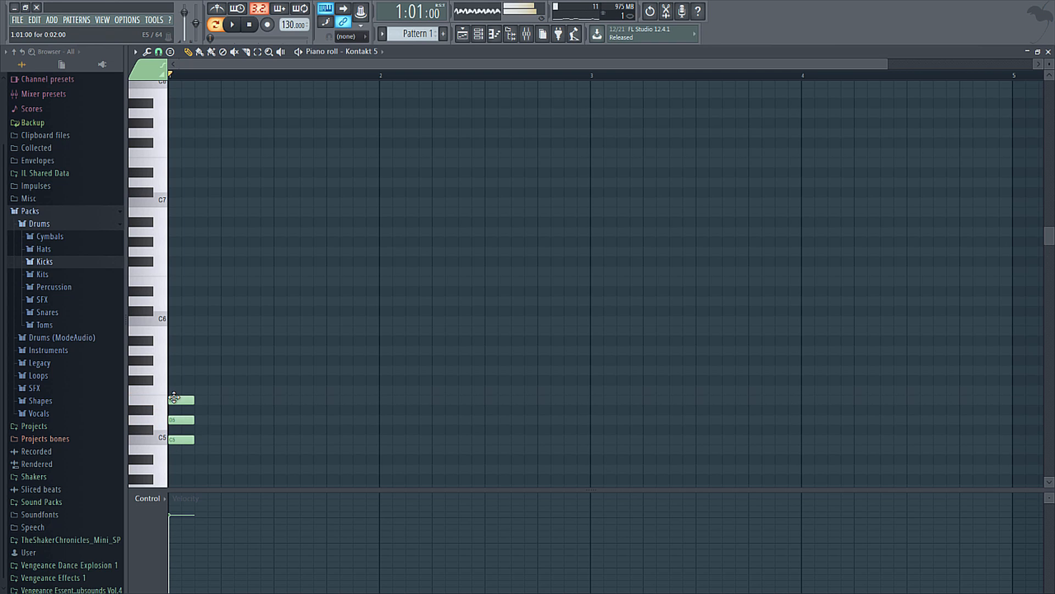
left_click(175, 391)
left_click(175, 371)
left_click(175, 351)
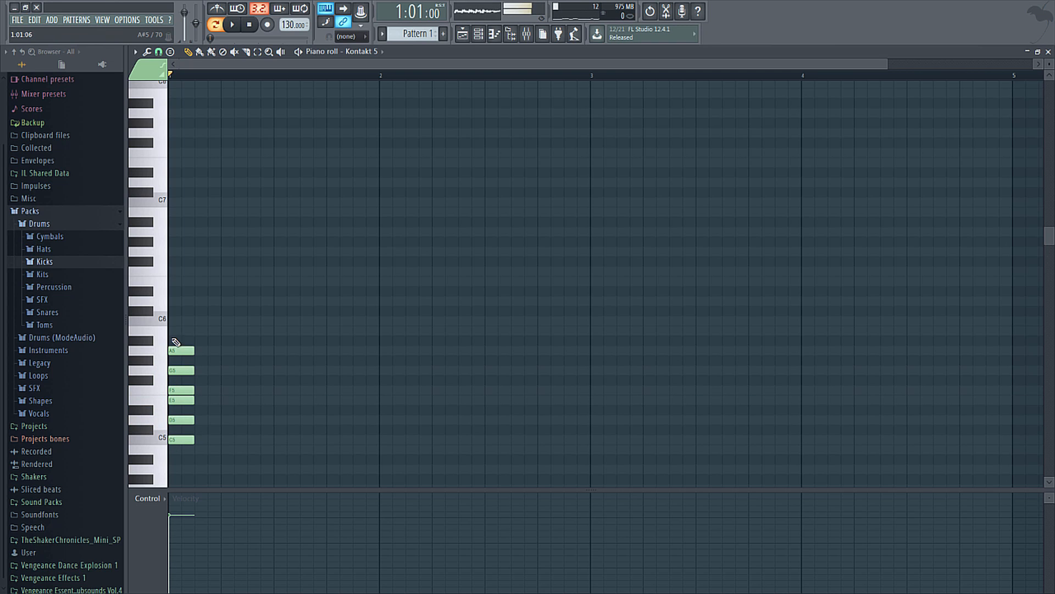
left_click(174, 331)
left_click(169, 321)
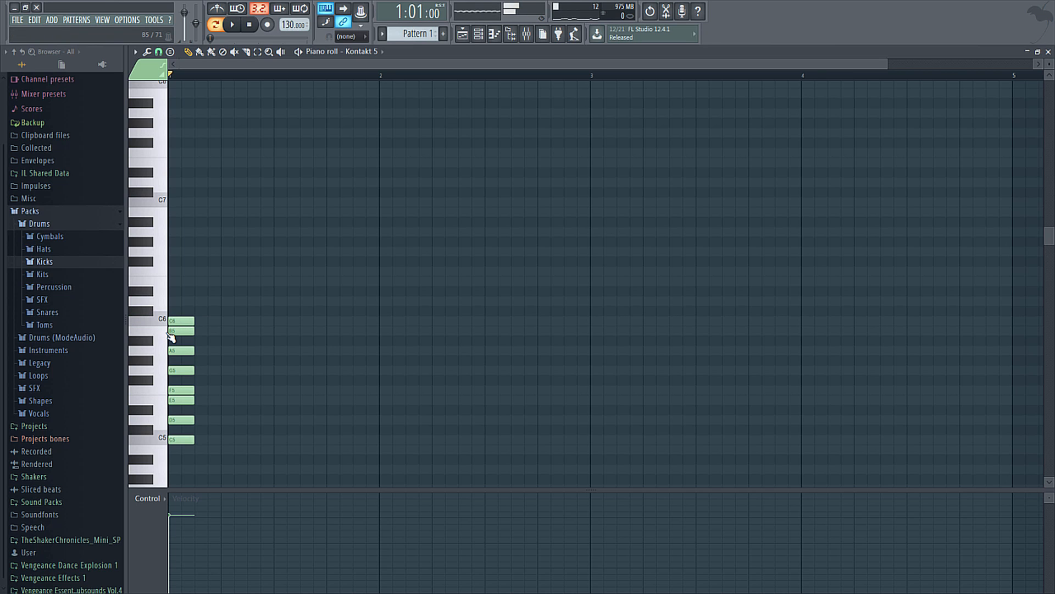
Step: Stack an A minor scale directly after the C major notes with A4, B4, C5, D5, E5, F5, G5 and A5
scroll(246, 341, "down", 5)
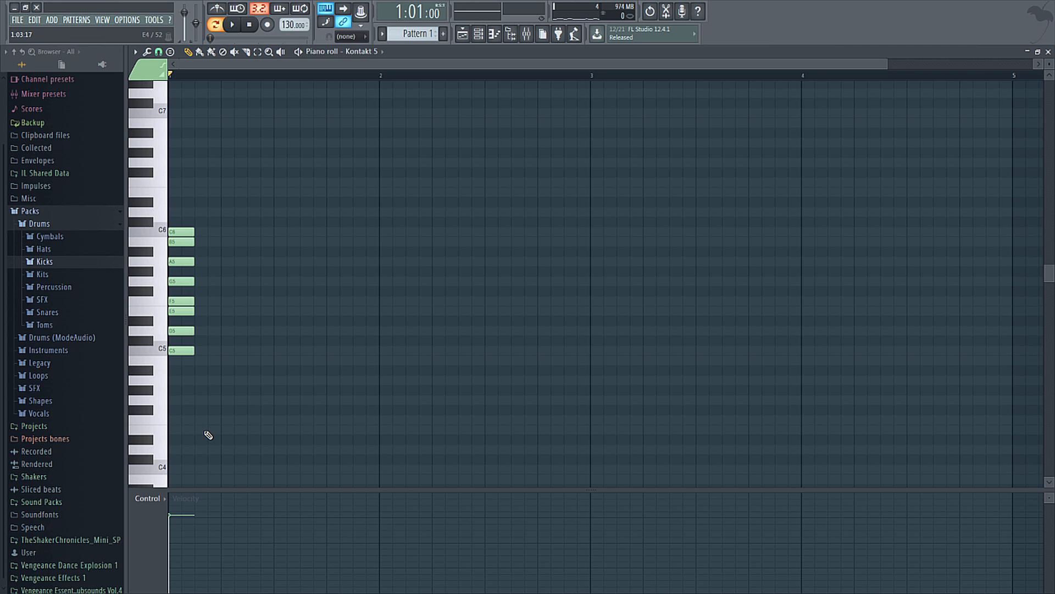
left_click(204, 380)
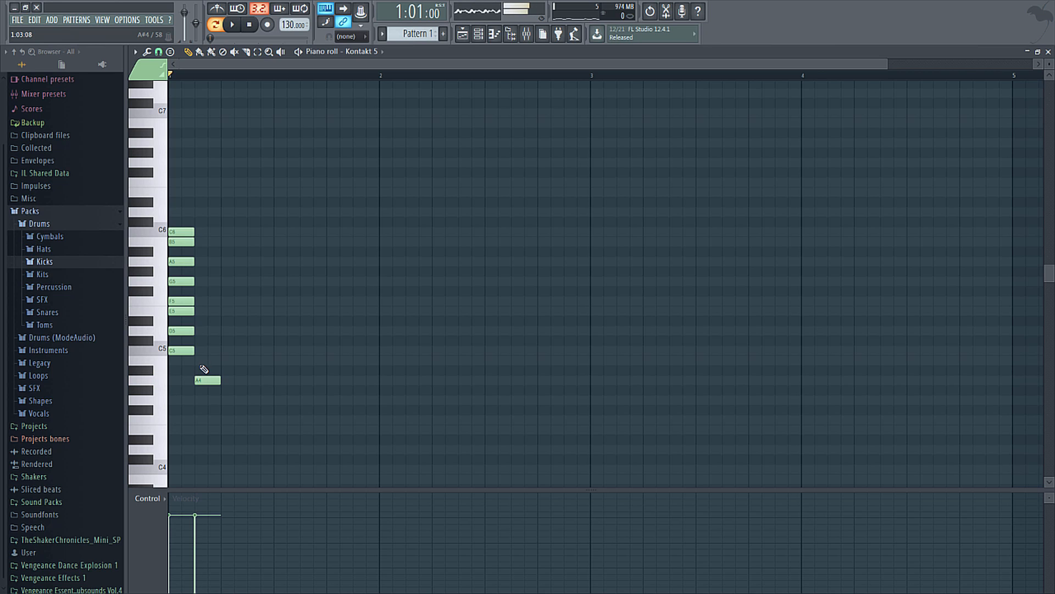
left_click(205, 360)
left_click(206, 351)
left_click(204, 331)
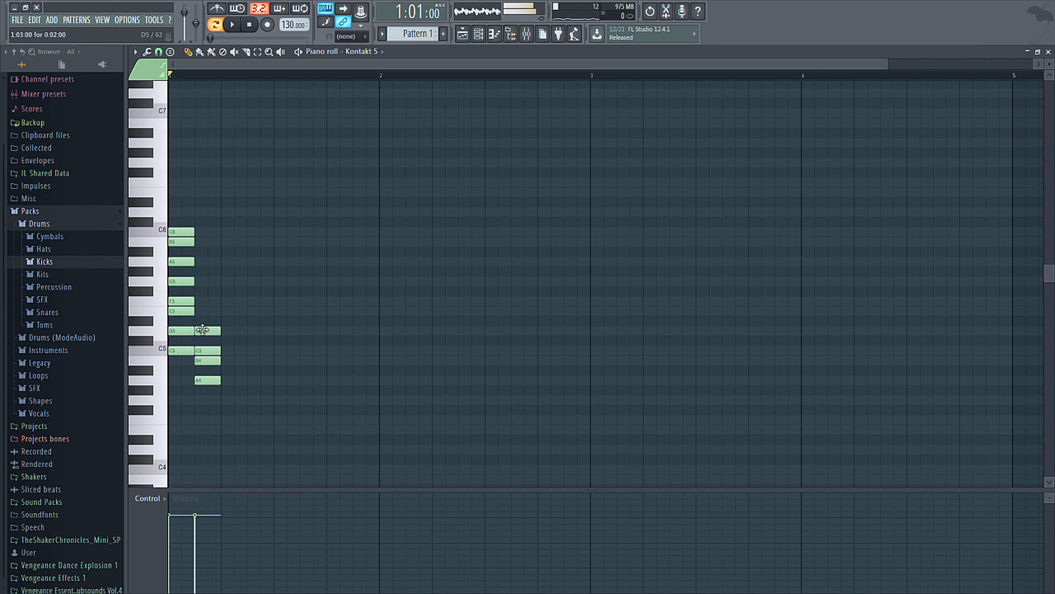
left_click(205, 310)
left_click(204, 301)
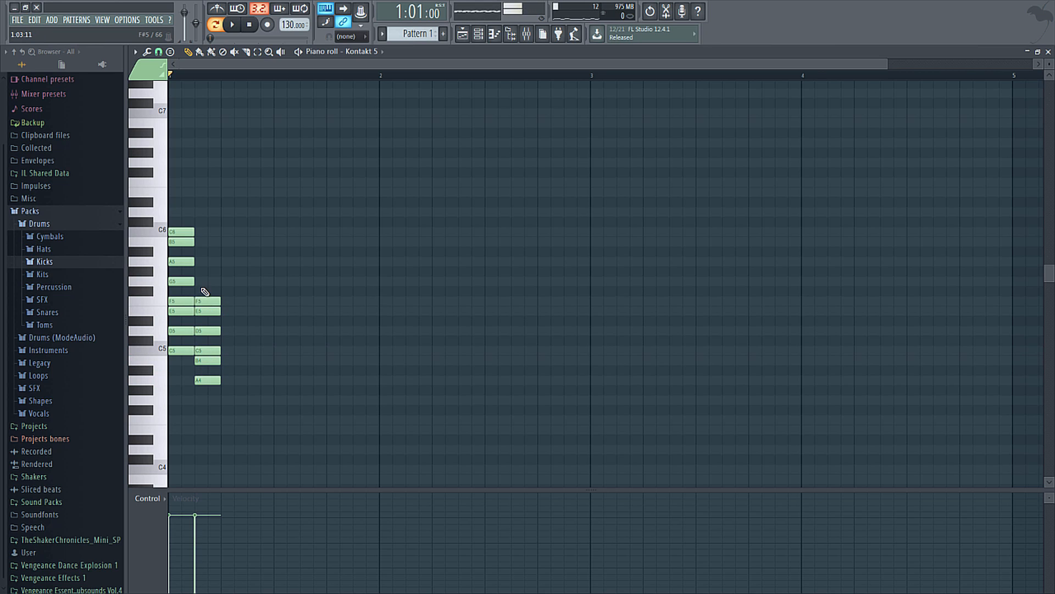
left_click(205, 281)
left_click(203, 262)
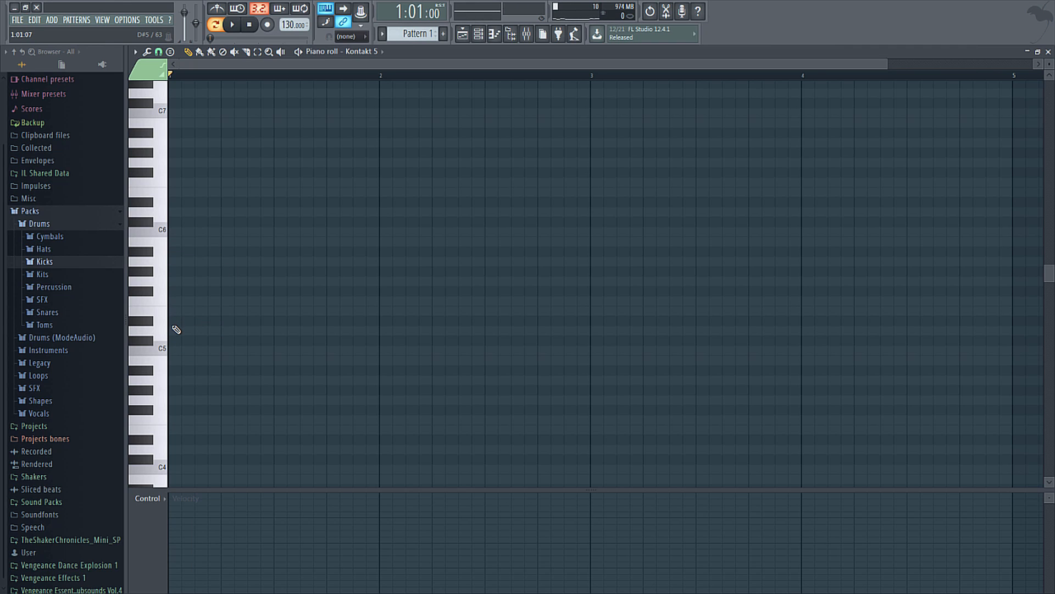
Step: Stack a D major scale at the start of bar 1 with notes D5, E5, F#5, G5, A5, B5, C#6 and D6
left_click(174, 330)
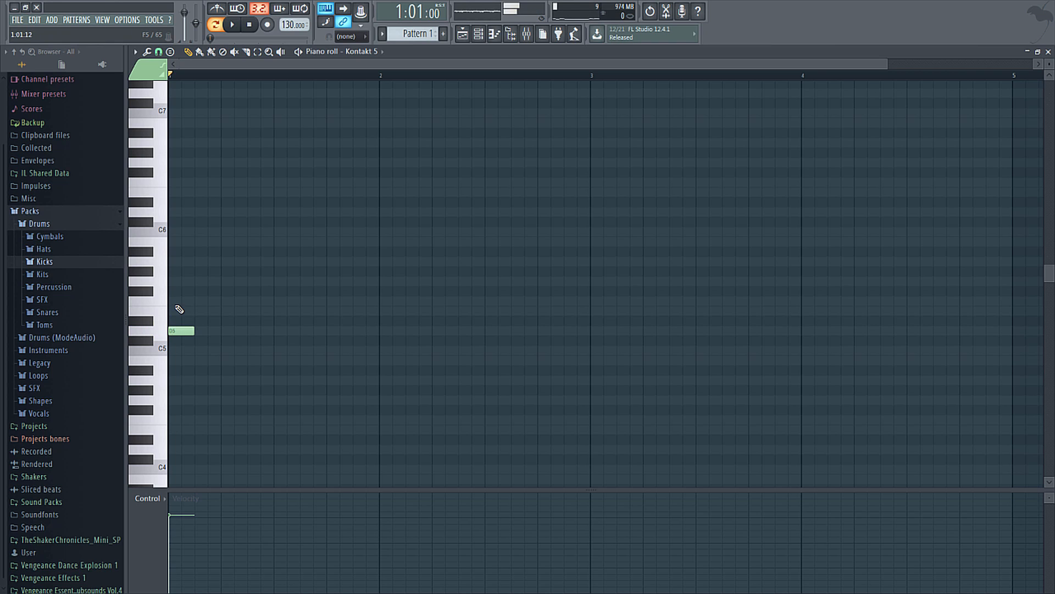
left_click(175, 311)
left_click(174, 291)
left_click(175, 281)
left_click(175, 261)
left_click(174, 242)
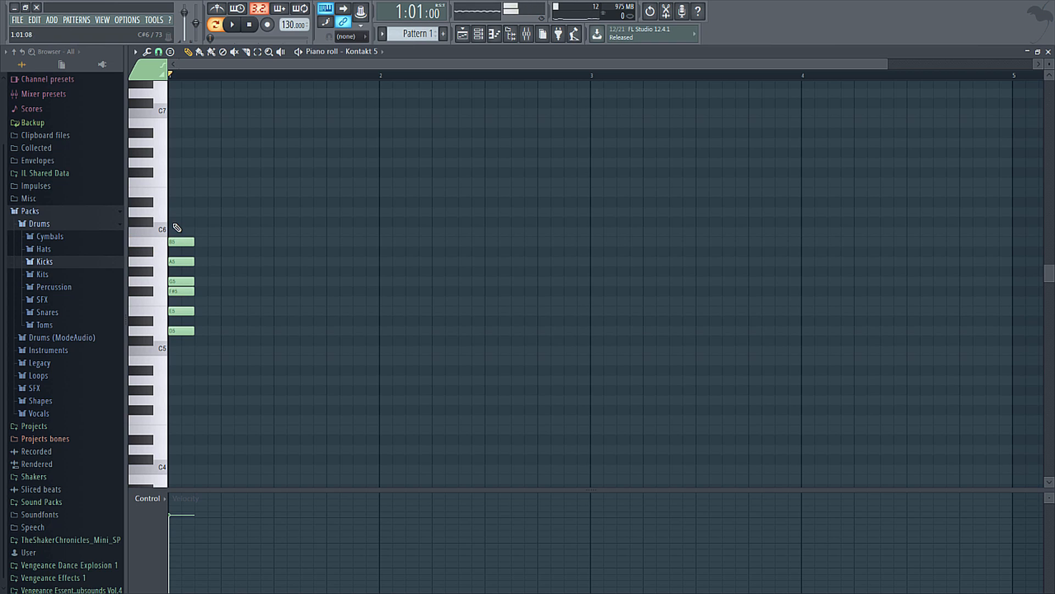
left_click(175, 222)
left_click(175, 211)
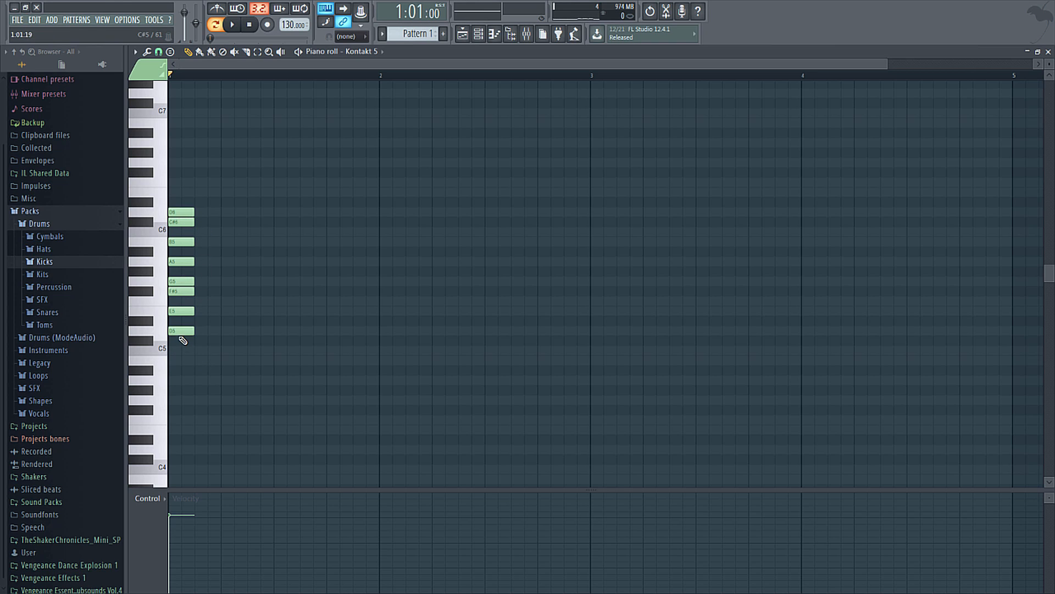
Step: Stack a B minor scale directly after the D major notes with B4, C#5, D5, E5, F#5, G5, A5 and B5
left_click(202, 359)
left_click(201, 342)
left_click(201, 330)
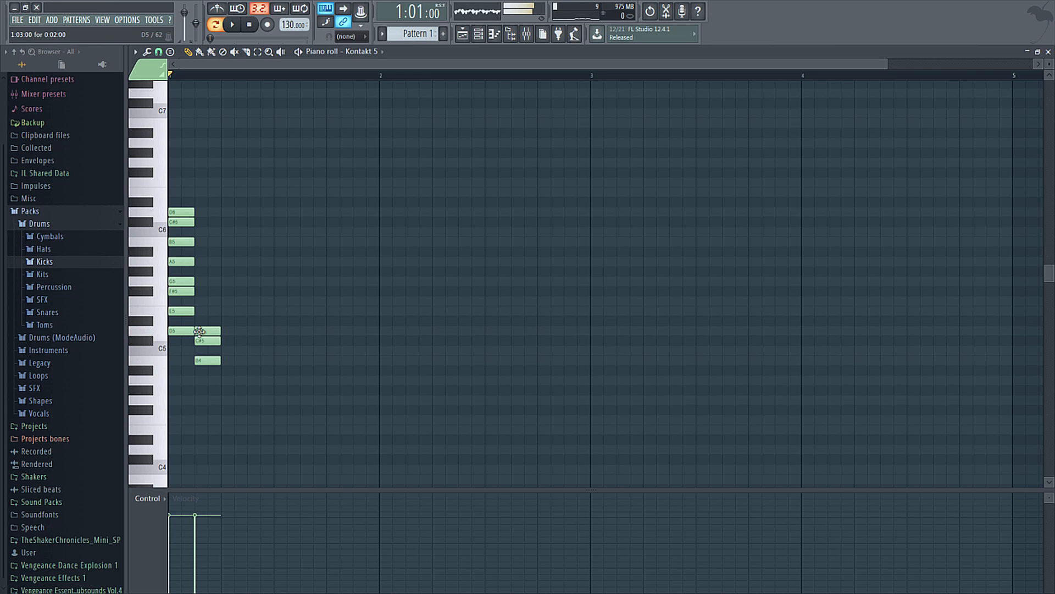
left_click(200, 310)
left_click(204, 291)
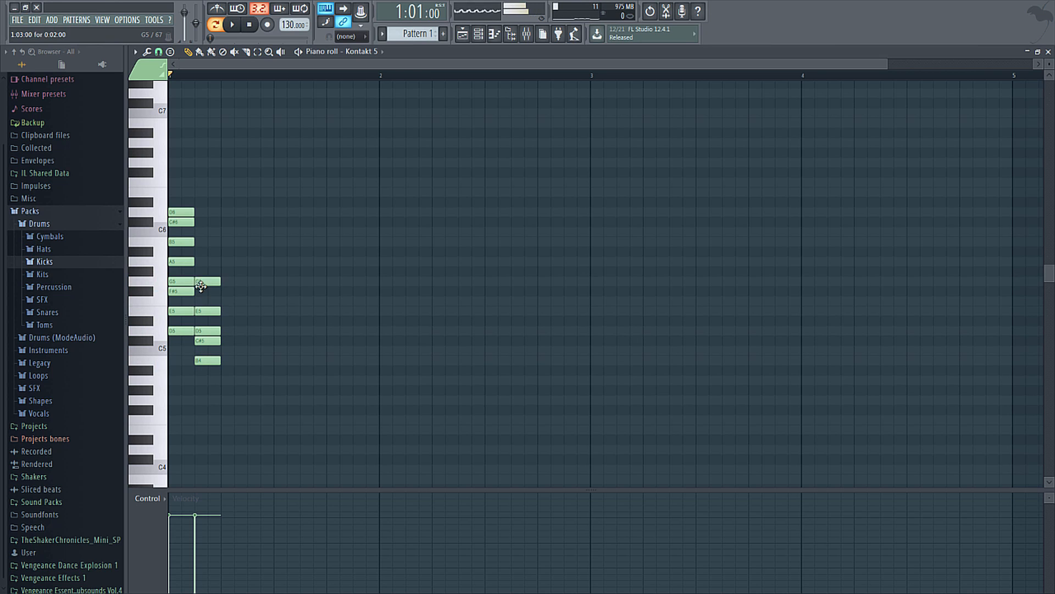
left_click(203, 281)
left_click(203, 261)
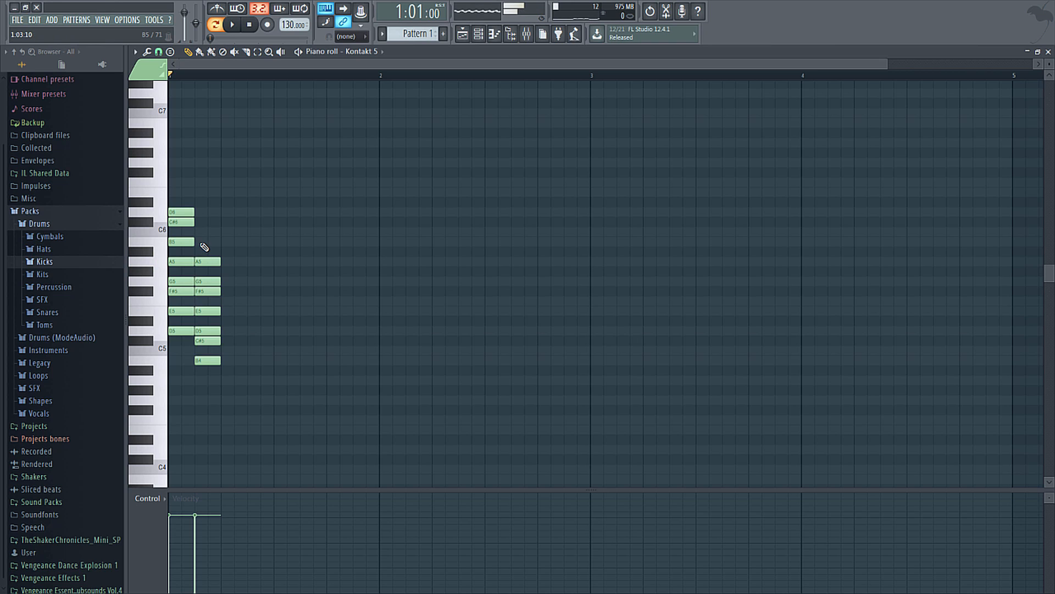
left_click(203, 241)
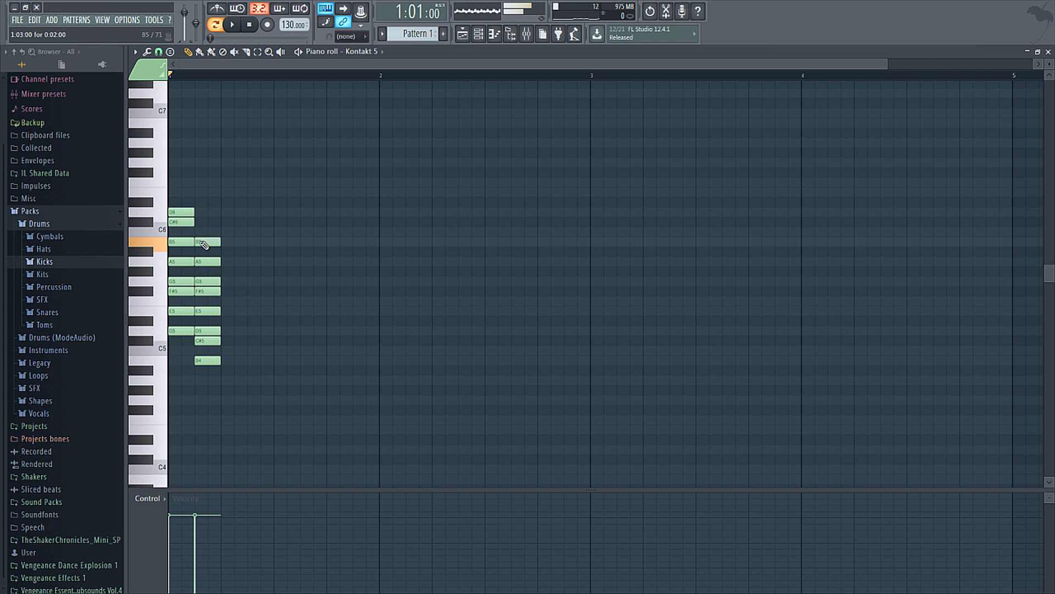
Step: Audition notes of the B minor stack, moving up from C#5 to B5
left_click(205, 340)
left_click(212, 331)
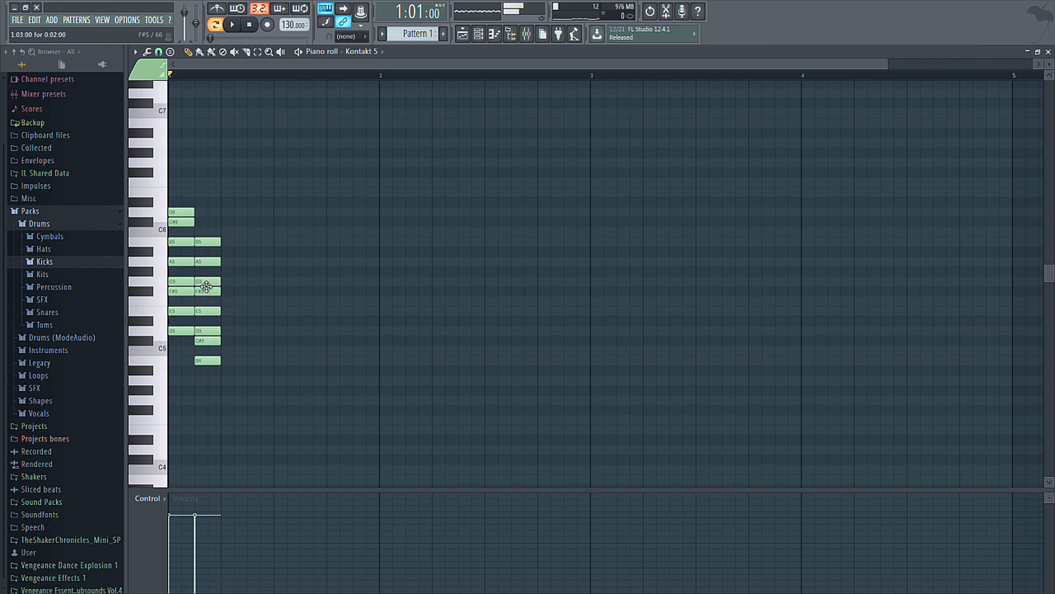
left_click(207, 262)
left_click(205, 243)
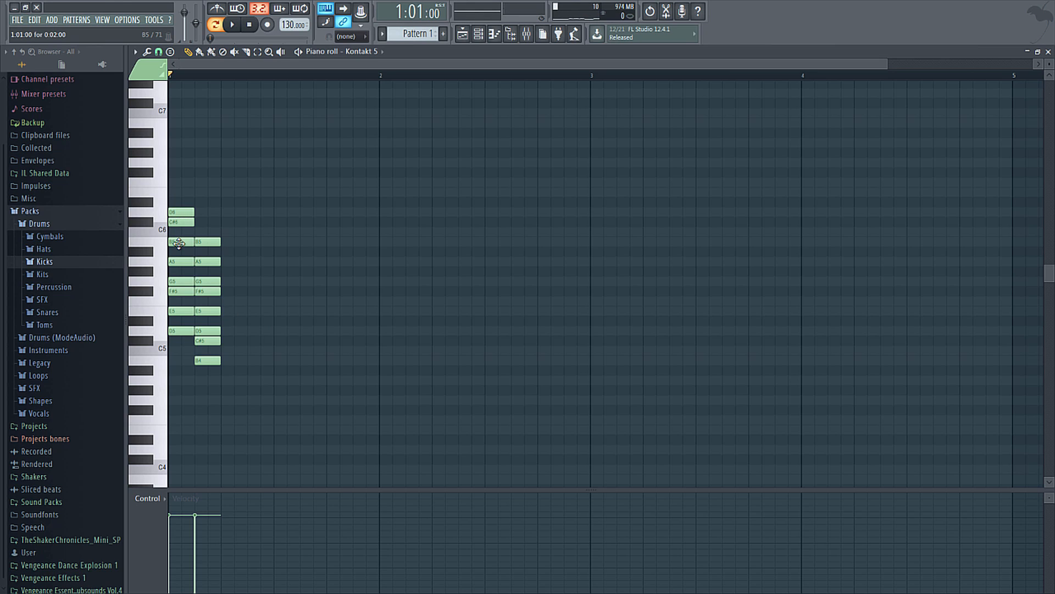
Step: Delete all eight notes of the D major scale at the start of bar 1, keeping the B minor stack
right_click(182, 213)
right_click(181, 222)
right_click(178, 242)
right_click(179, 262)
right_click(178, 282)
right_click(179, 292)
right_click(179, 311)
right_click(178, 331)
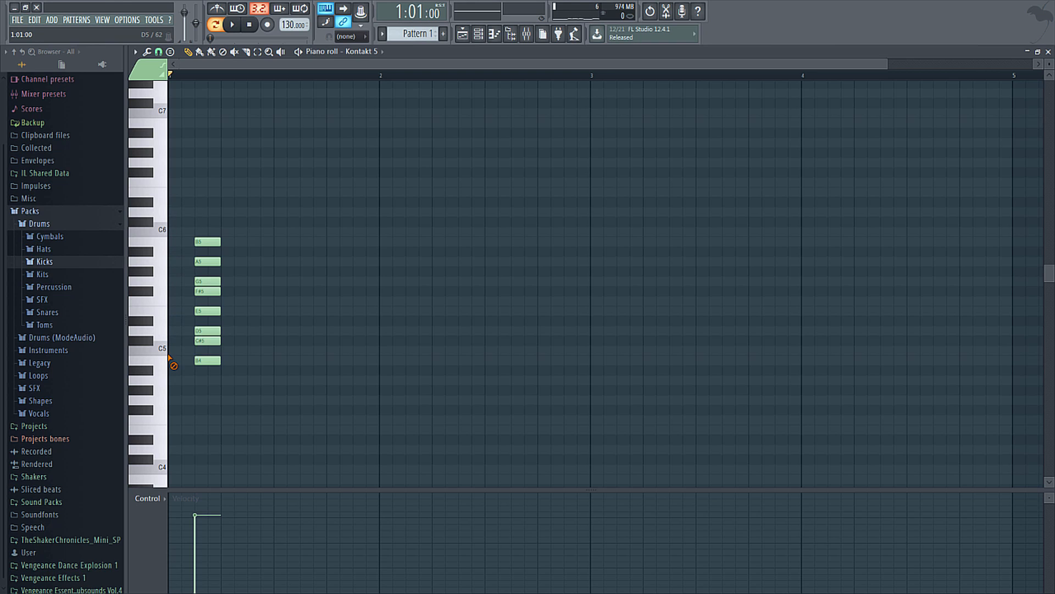
right_click(208, 341)
right_click(207, 331)
right_click(208, 311)
right_click(208, 291)
right_click(208, 281)
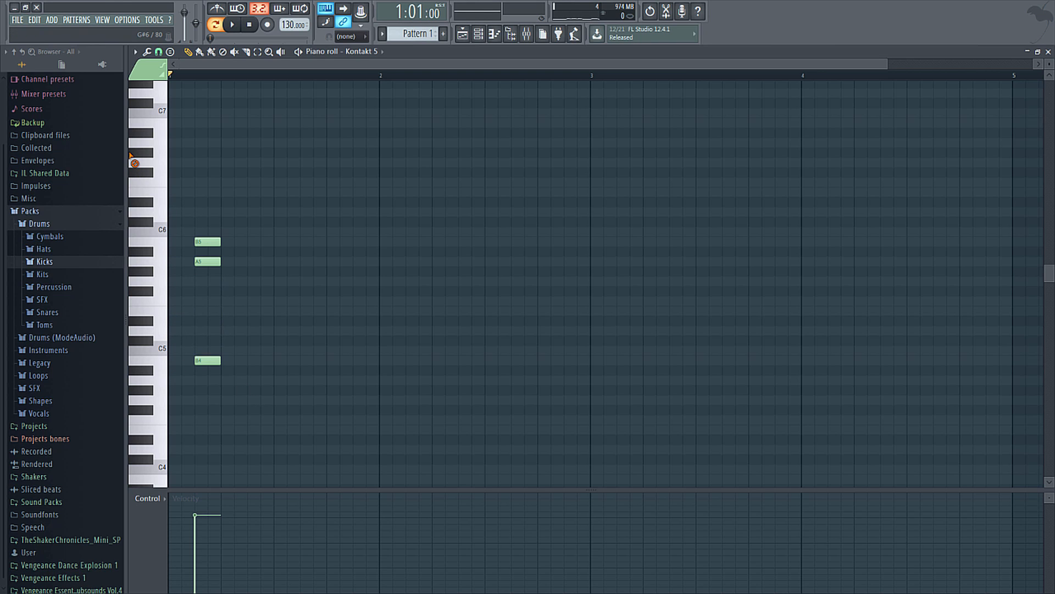
key("ctrl+z")
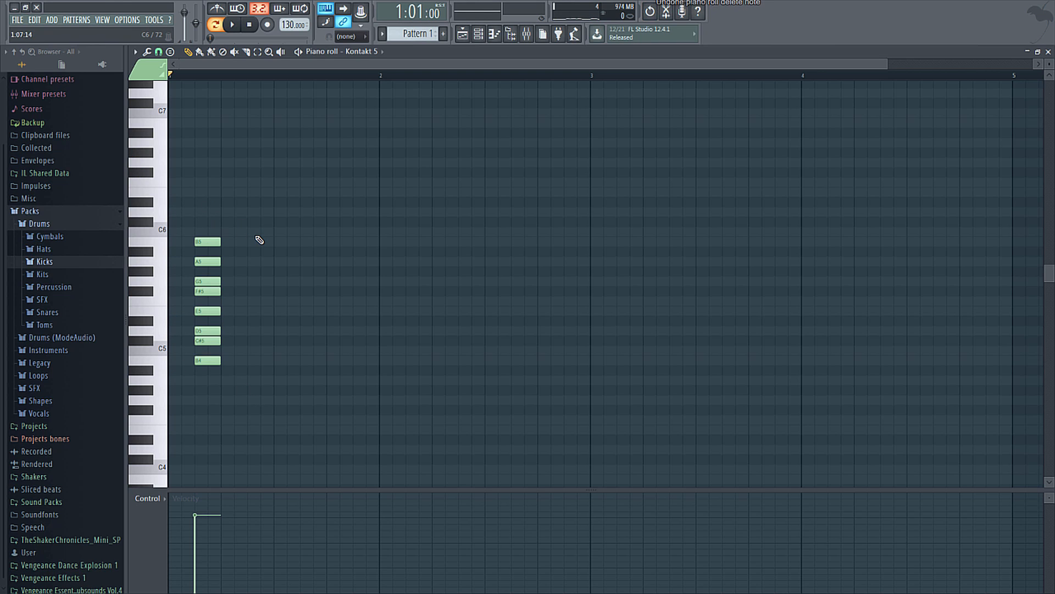
Step: Move the whole B minor stack to the start of bar 1, transpose its root up to F#5, and deselect the notes
left_click_drag(260, 240, 178, 290)
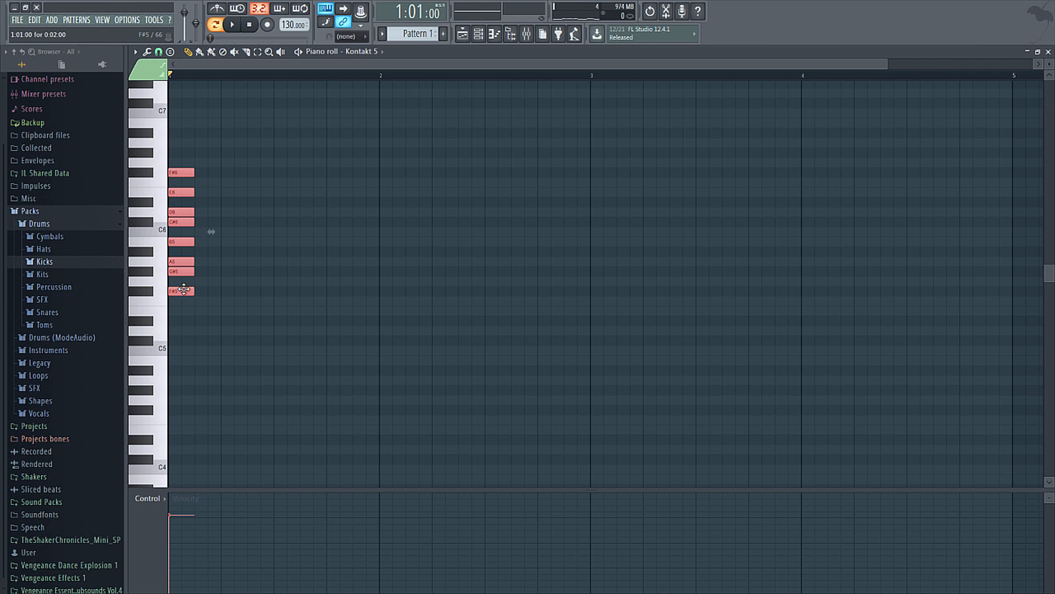
left_click(219, 290)
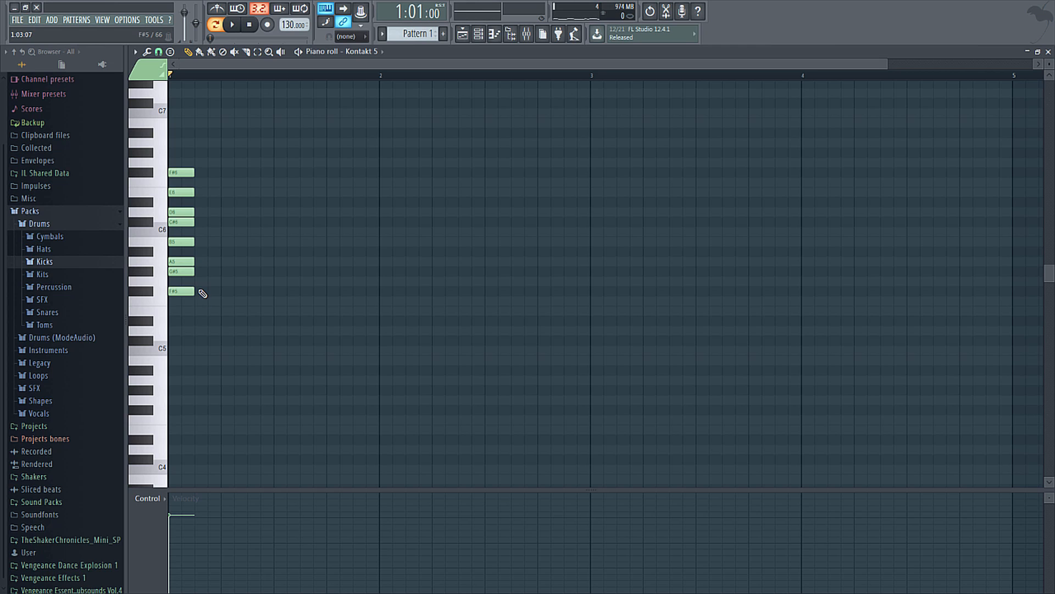
Step: Stack an A major scale directly after the F# minor notes with A5, B5, C#6, D6, E6, F#6, G#6 and A6
left_click(204, 261)
left_click(202, 242)
left_click(203, 221)
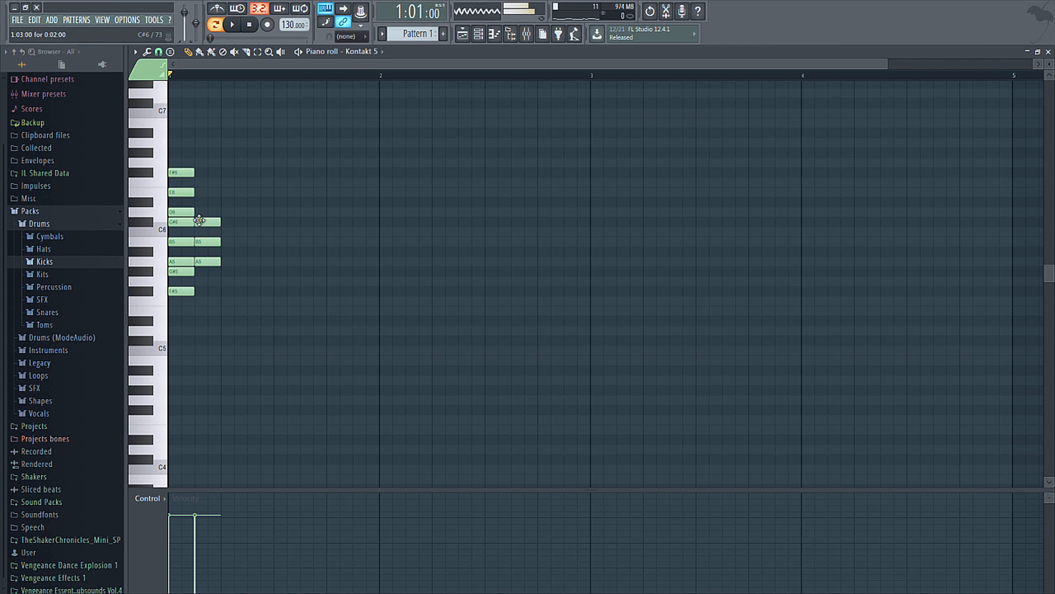
left_click(203, 212)
left_click(203, 192)
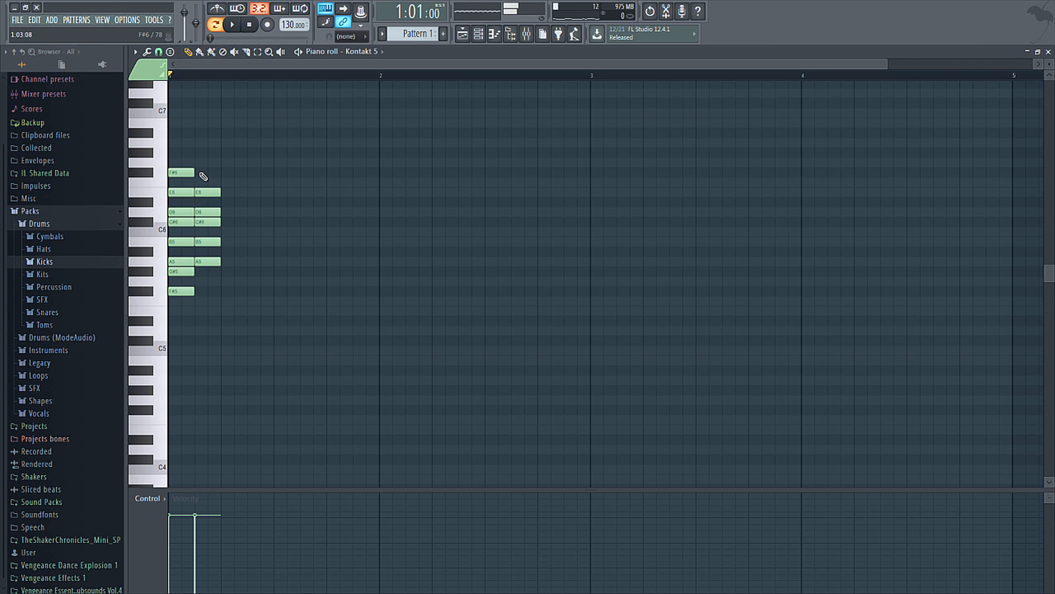
left_click(204, 172)
left_click(202, 152)
left_click(202, 143)
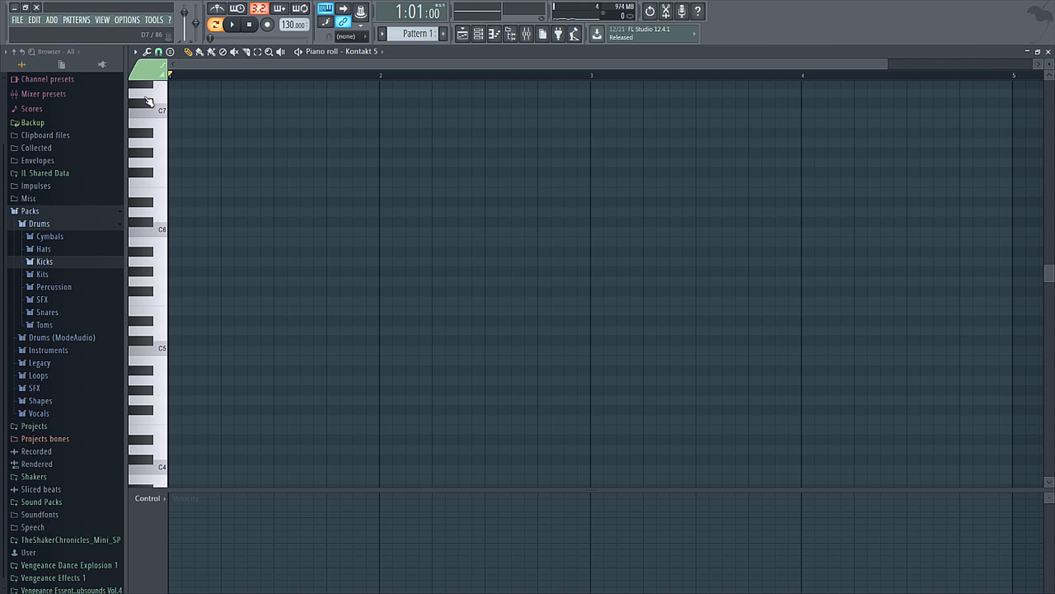
Step: Stamp an Aeolian scale rooted on D#6 at step 3 of bar 1
left_click(136, 52)
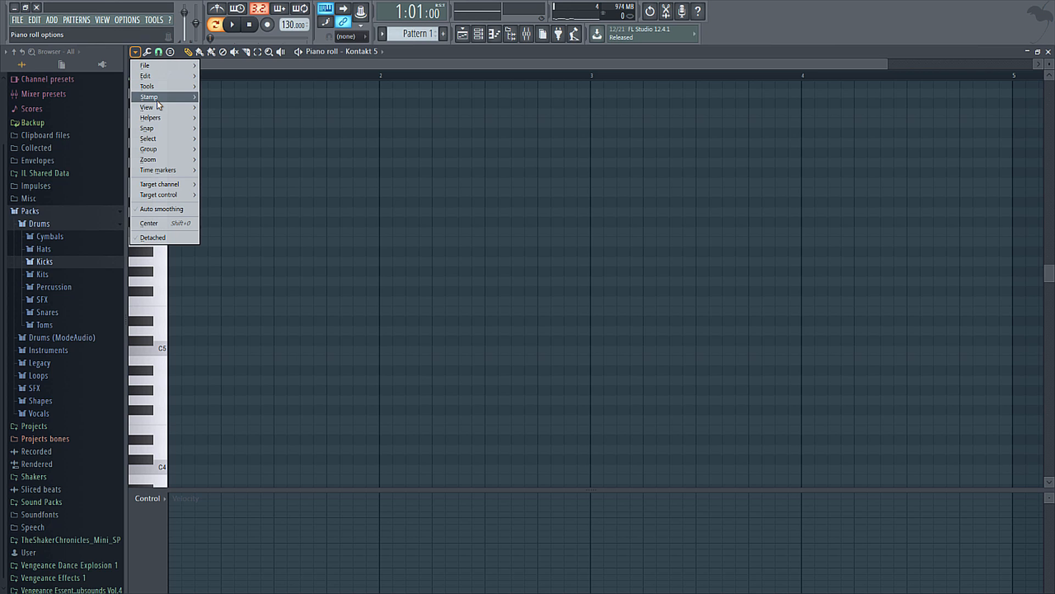
mouse_move(156, 99)
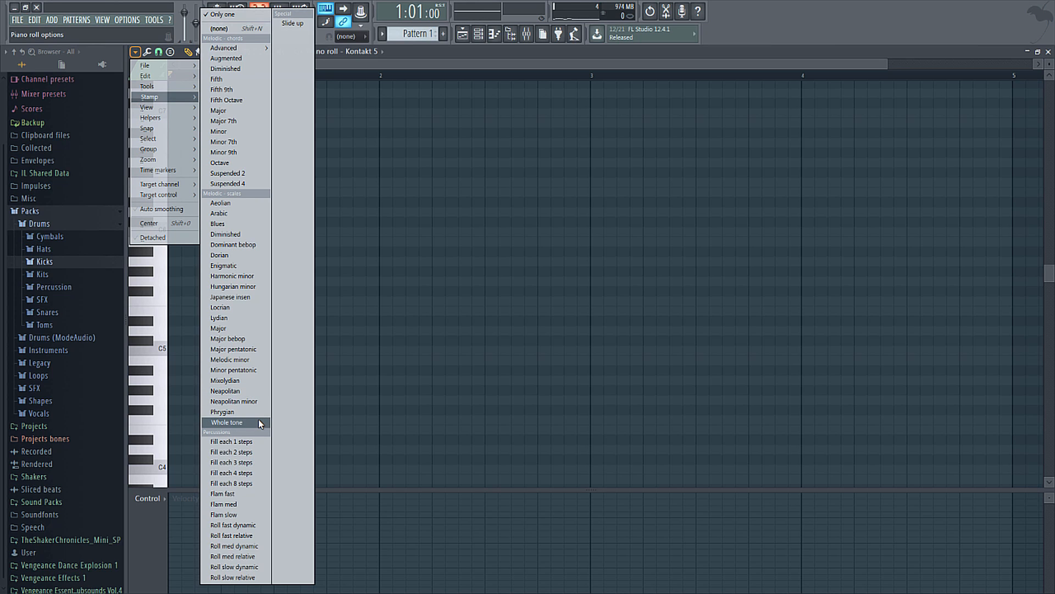
left_click(223, 204)
left_click(202, 202)
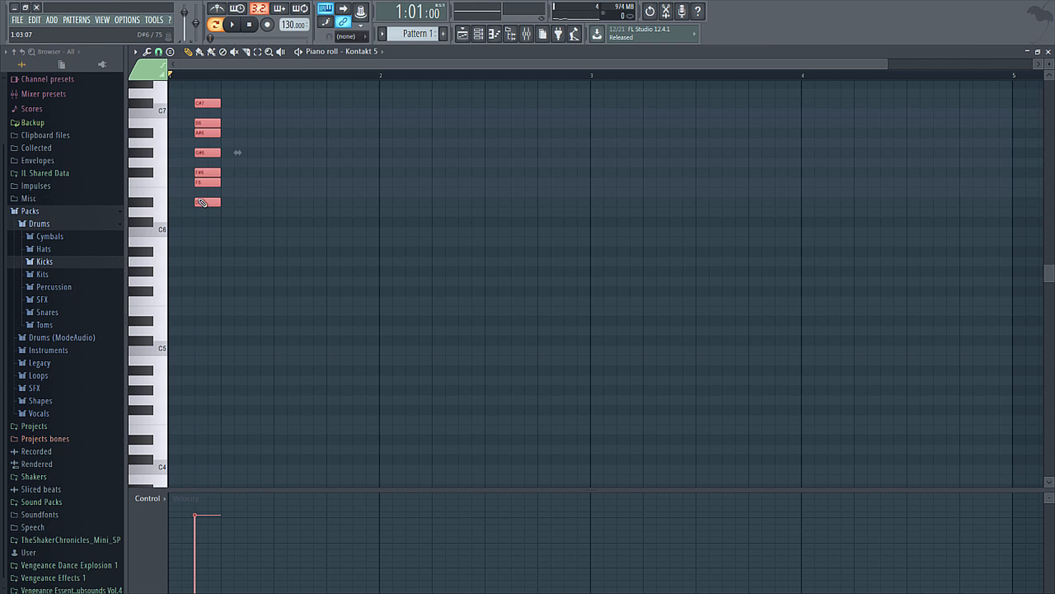
Step: Move the stamped Aeolian scale to the start of bar 1 with its root on D5, and copy it one octave up
left_click_drag(201, 202, 203, 251)
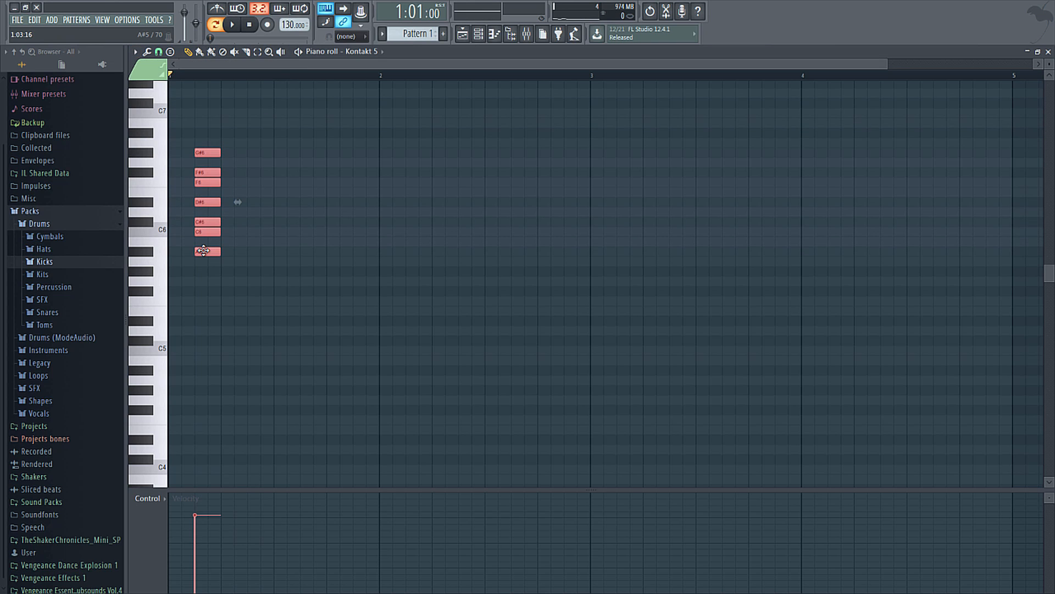
left_click_drag(204, 250, 169, 216)
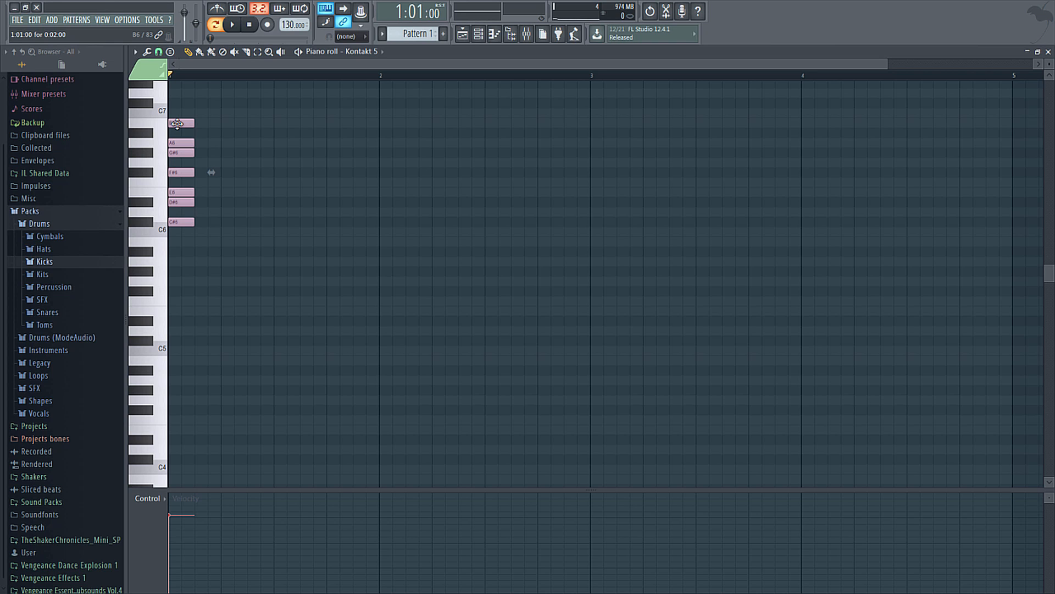
left_click_drag(177, 123, 175, 235)
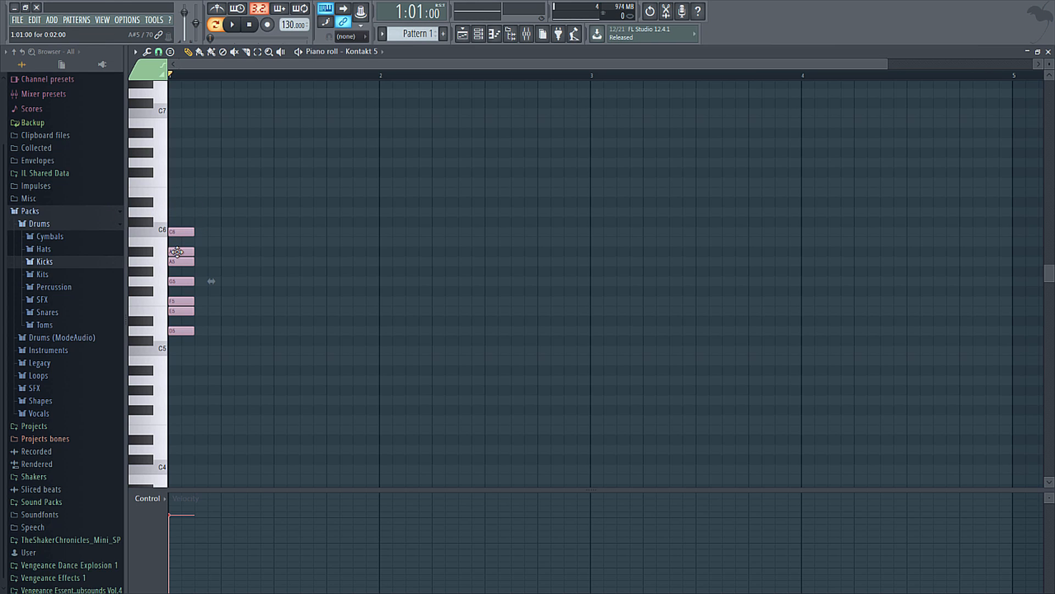
left_click_drag(177, 251, 174, 133)
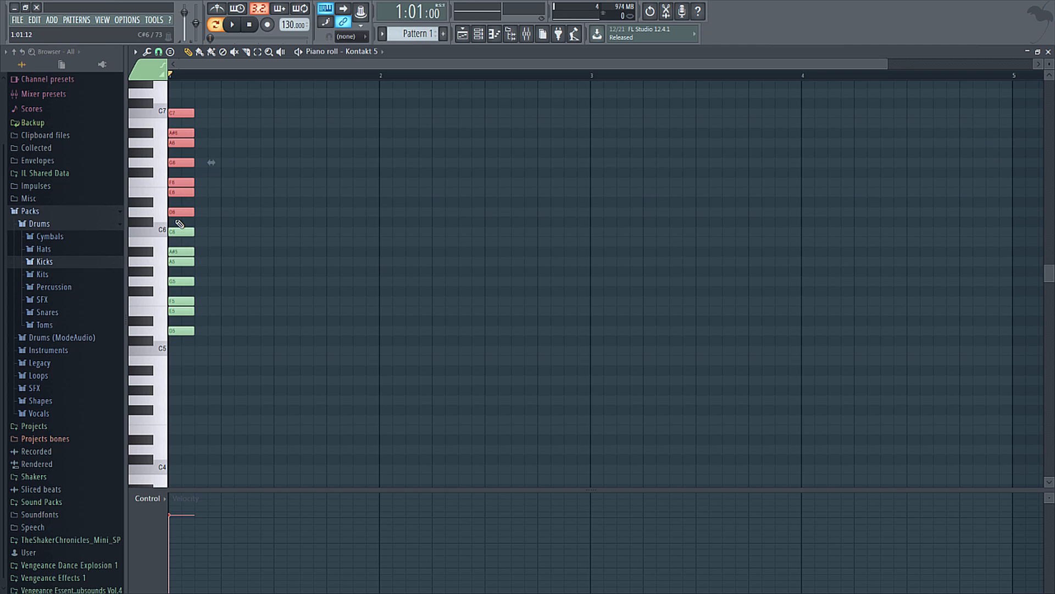
Step: Copy the Aeolian scale one octave down to start on D4, and transfer all the scale notes from Kontakt 5 to the Kick channel
left_click_drag(177, 213, 179, 449)
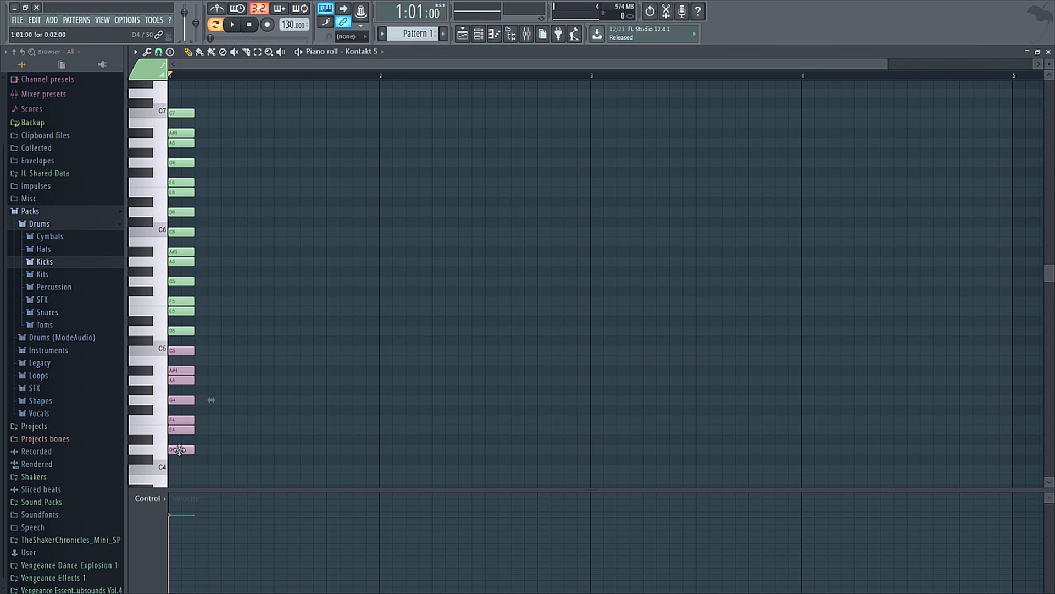
left_click(360, 51)
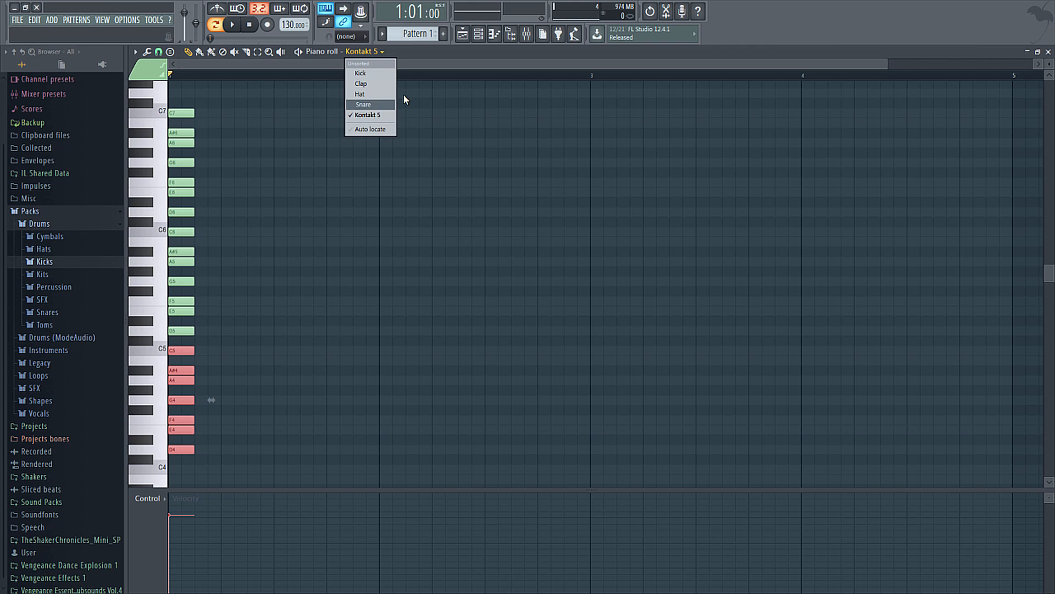
left_click(368, 105)
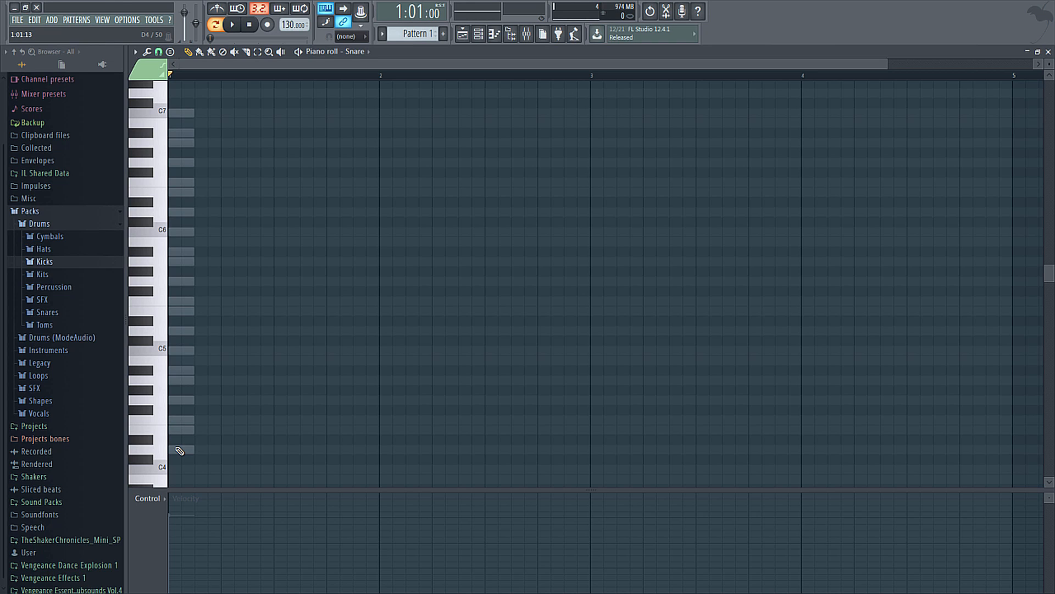
scroll(365, 52, "down", 1)
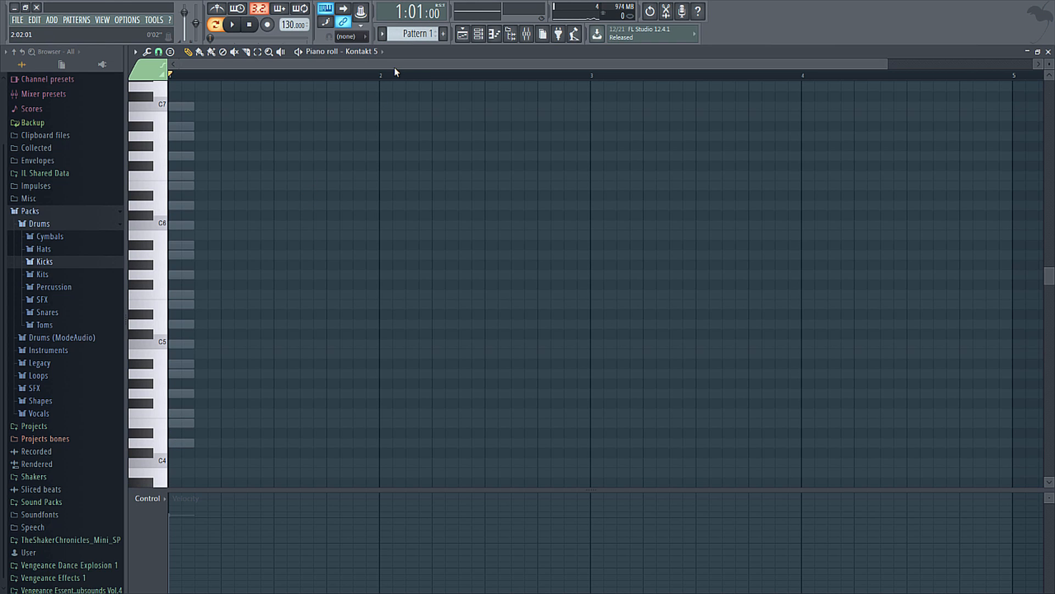
left_click(382, 51)
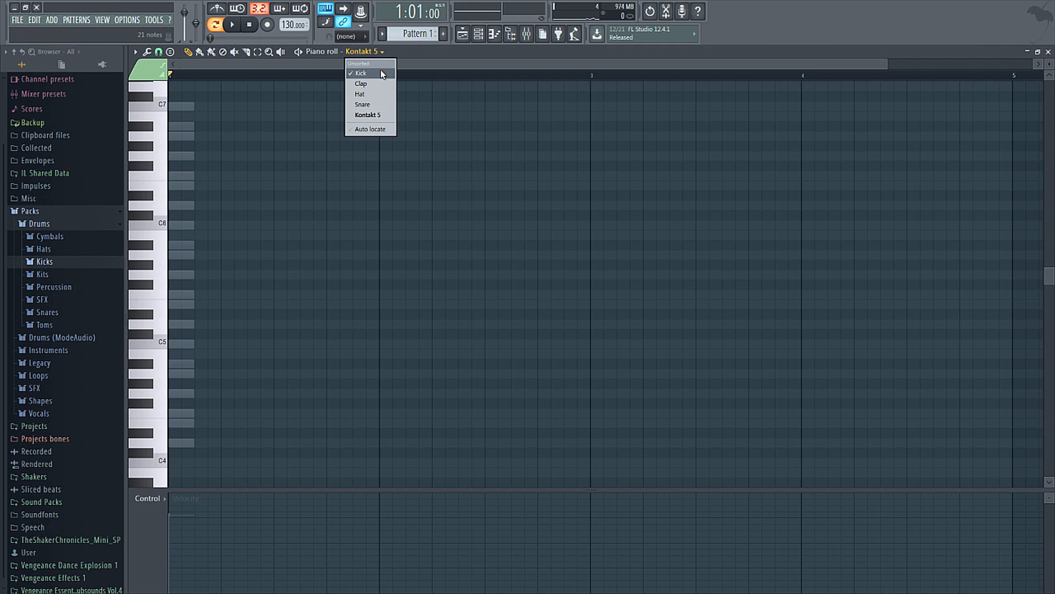
left_click(382, 74)
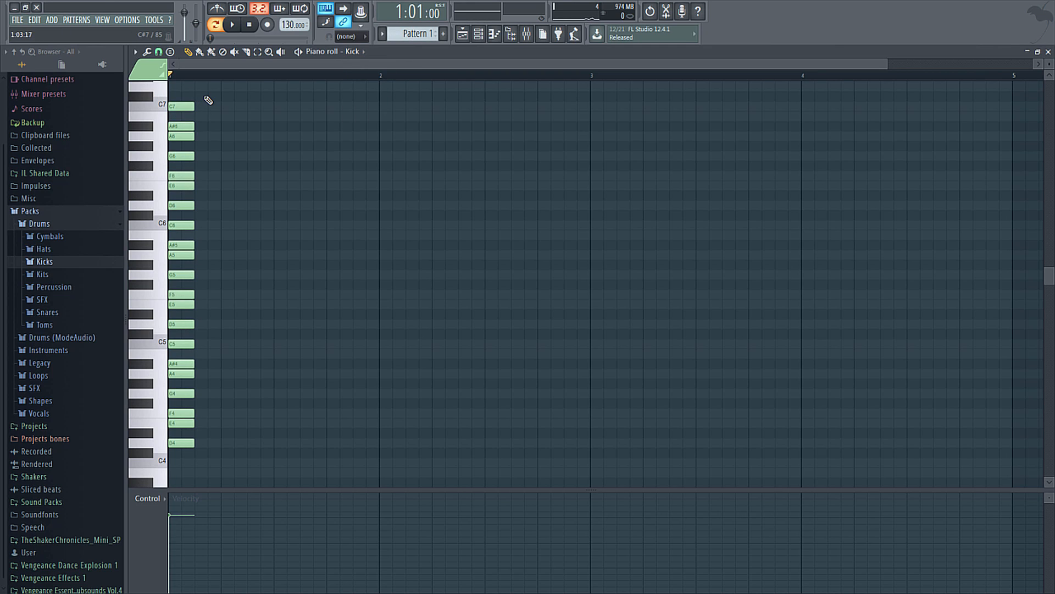
Step: Mute the Kick channel in the channel rack and play the pattern to check that its notes are silent
left_click(486, 41)
left_click(576, 237)
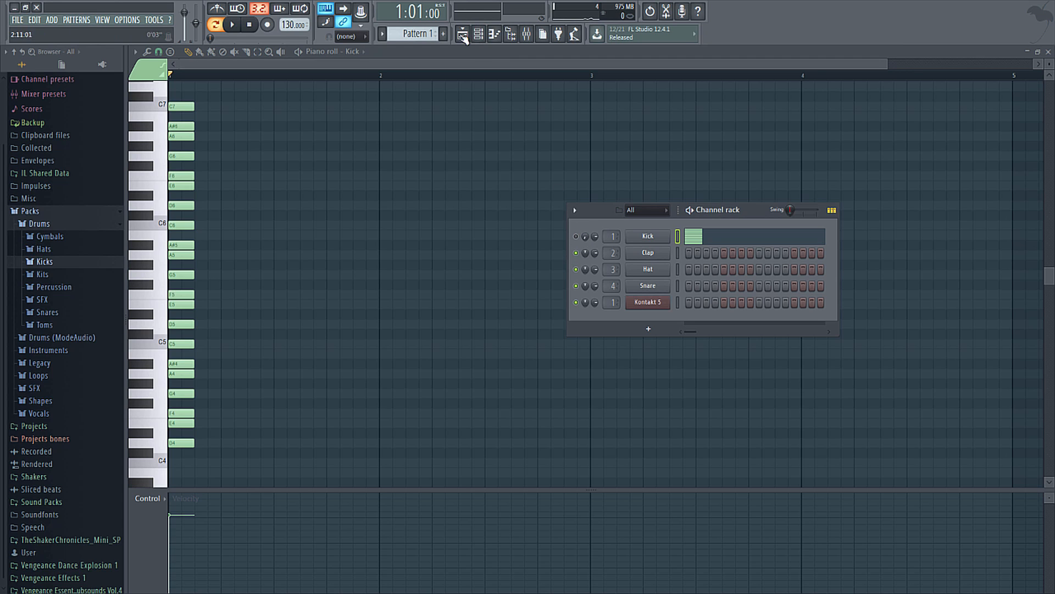
key("space")
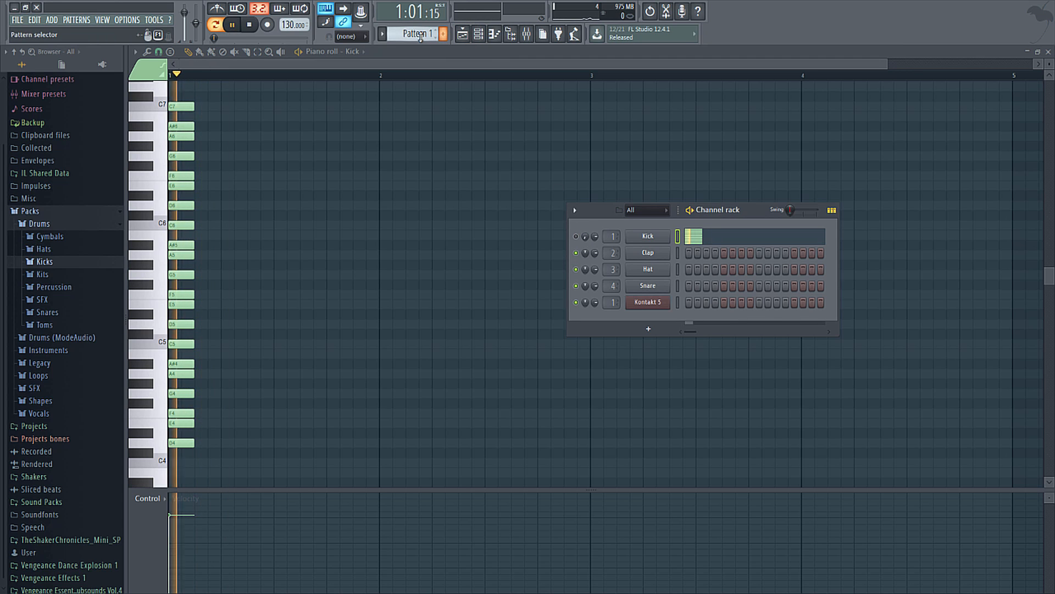
key("space")
Step: Return to the Kontakt 5 channel and build a one-bar D minor triad with D4, F4 and A4 in bar 1
left_click(353, 51)
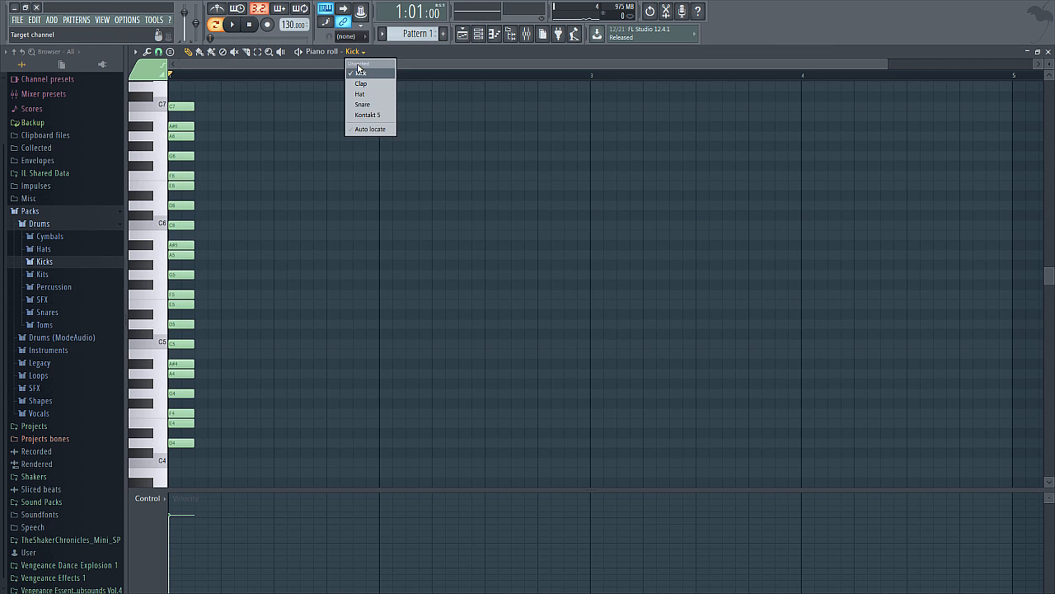
left_click(367, 114)
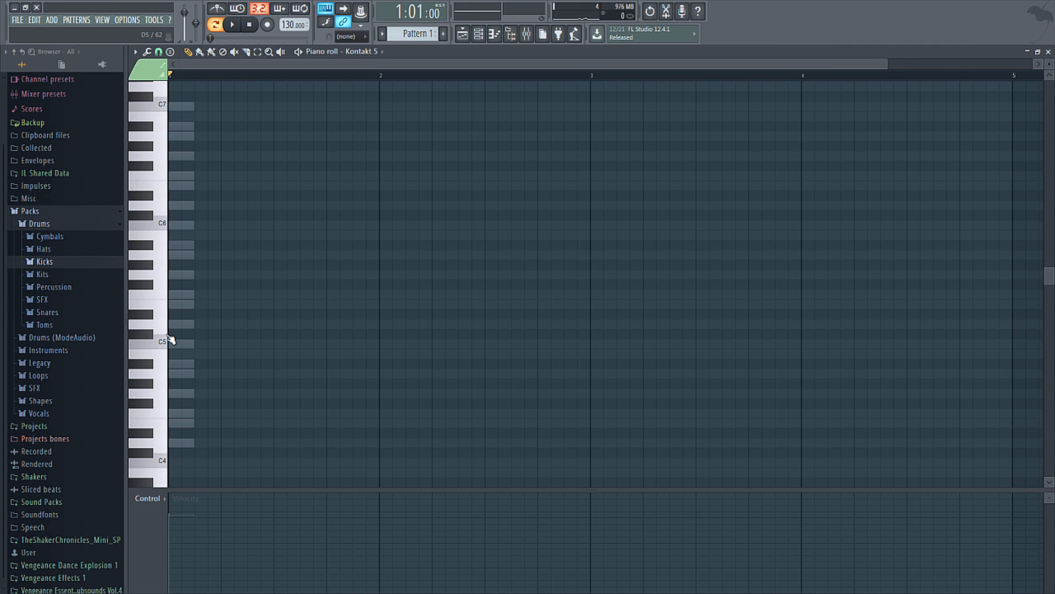
left_click(175, 443)
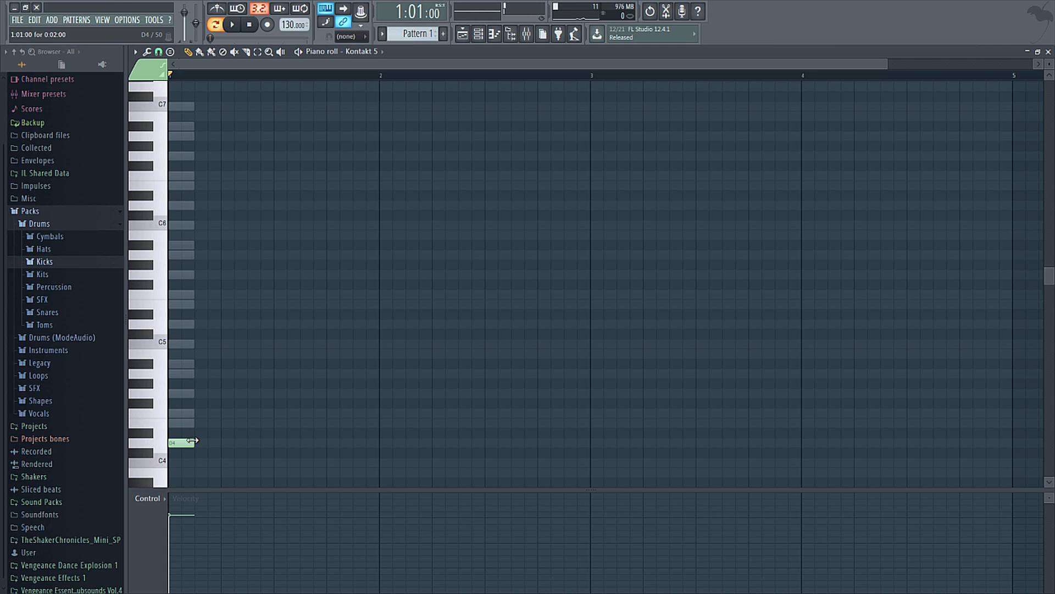
left_click_drag(192, 440, 377, 440)
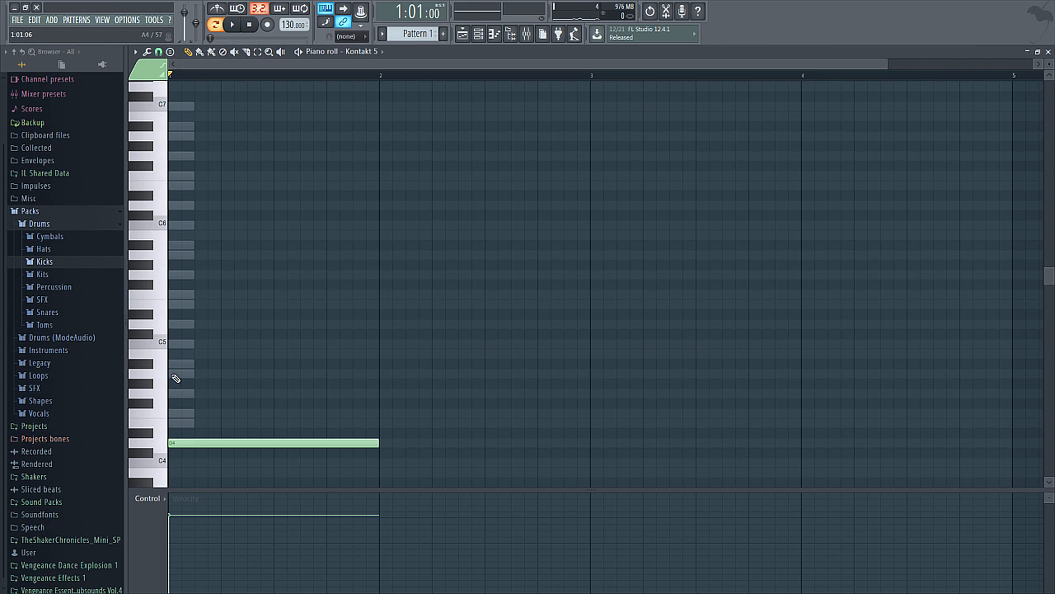
left_click(171, 413)
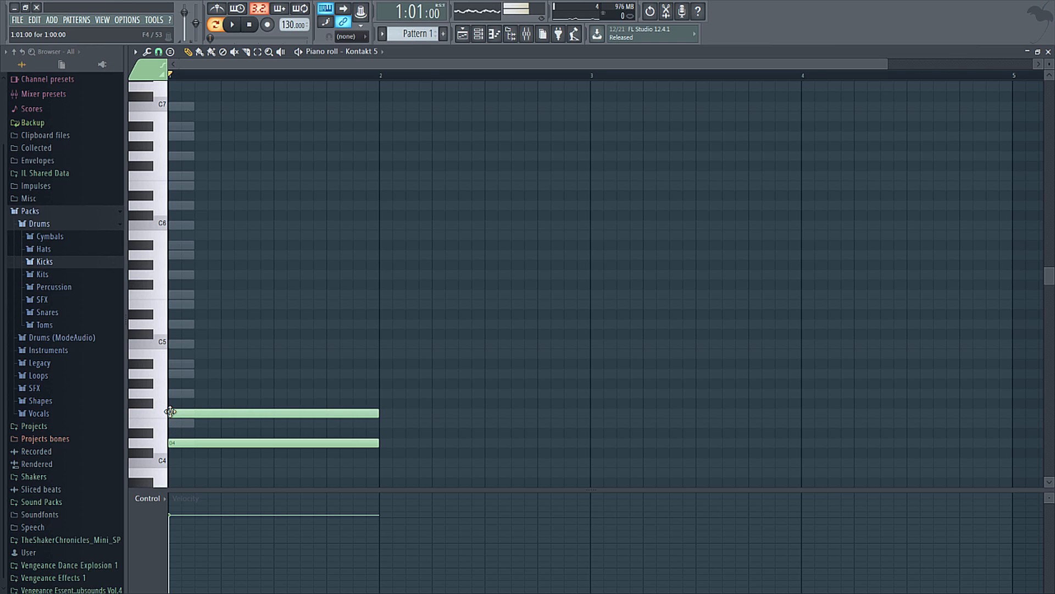
left_click(172, 374)
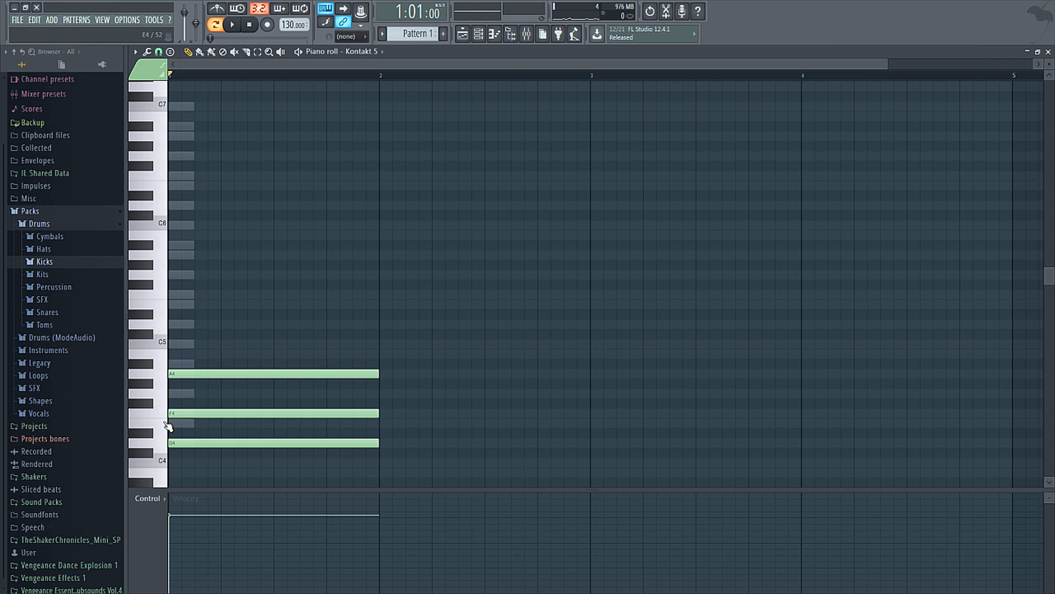
Step: Play the D minor triad and audition its D4, F4 and A4 notes one by one
key("space")
key("space")
left_click(186, 445)
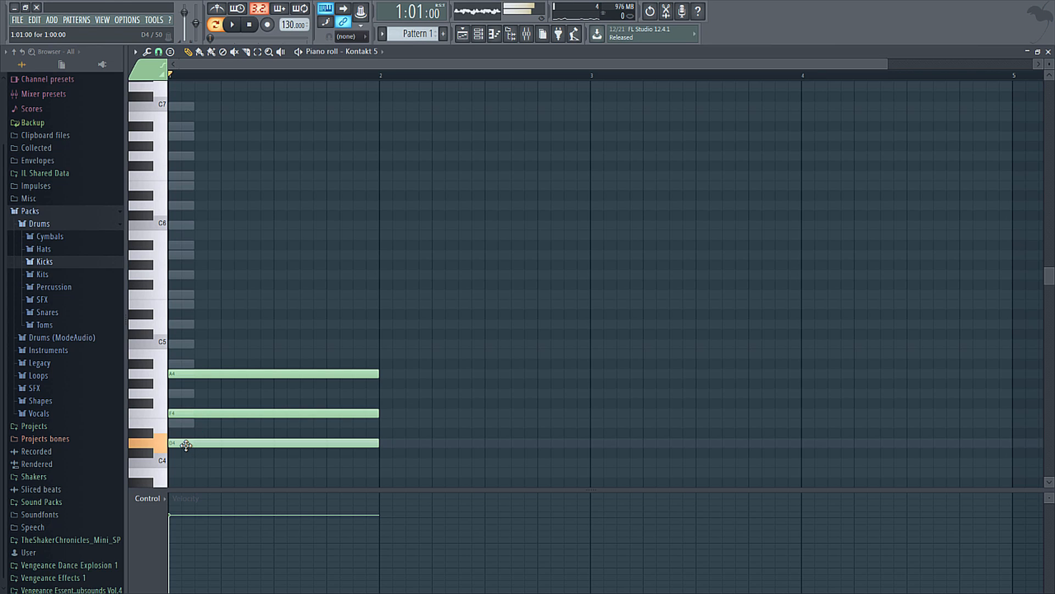
left_click(175, 413)
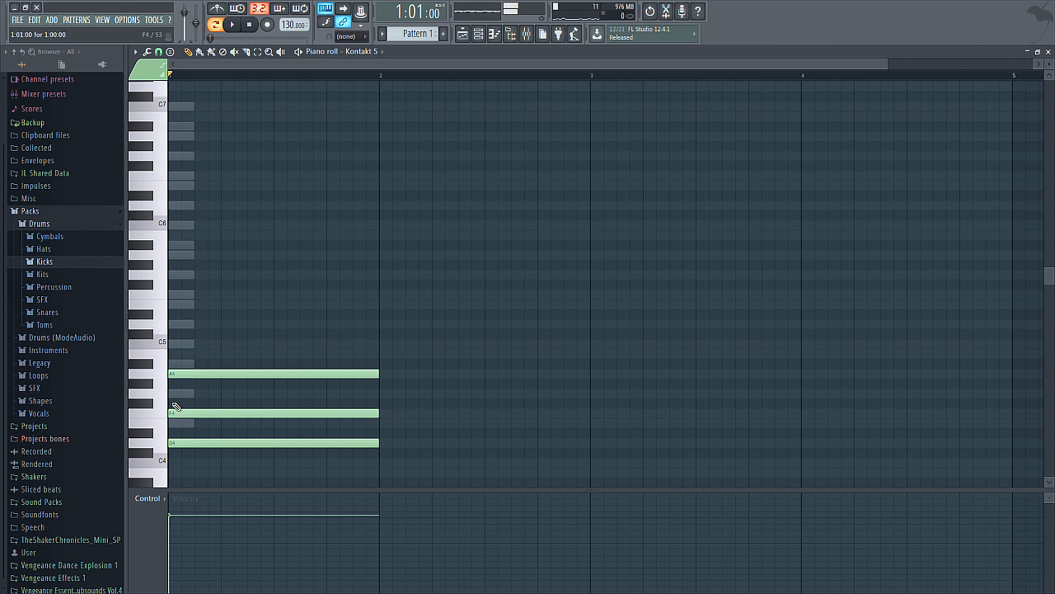
left_click(174, 374)
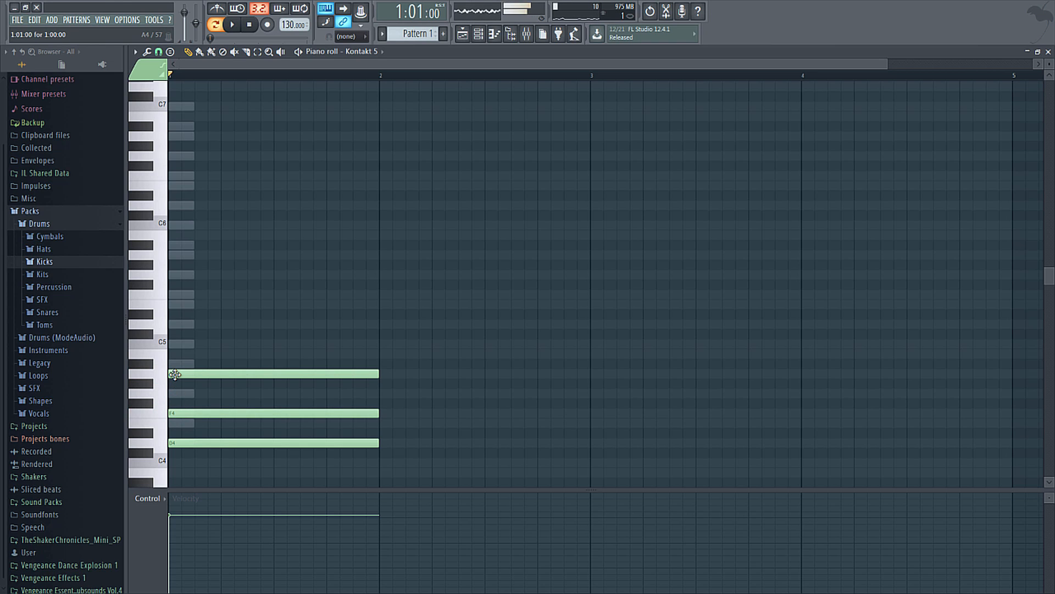
Step: Add a one-bar C5 note on top of the triad and play the resulting chord
left_click(172, 344)
key("space")
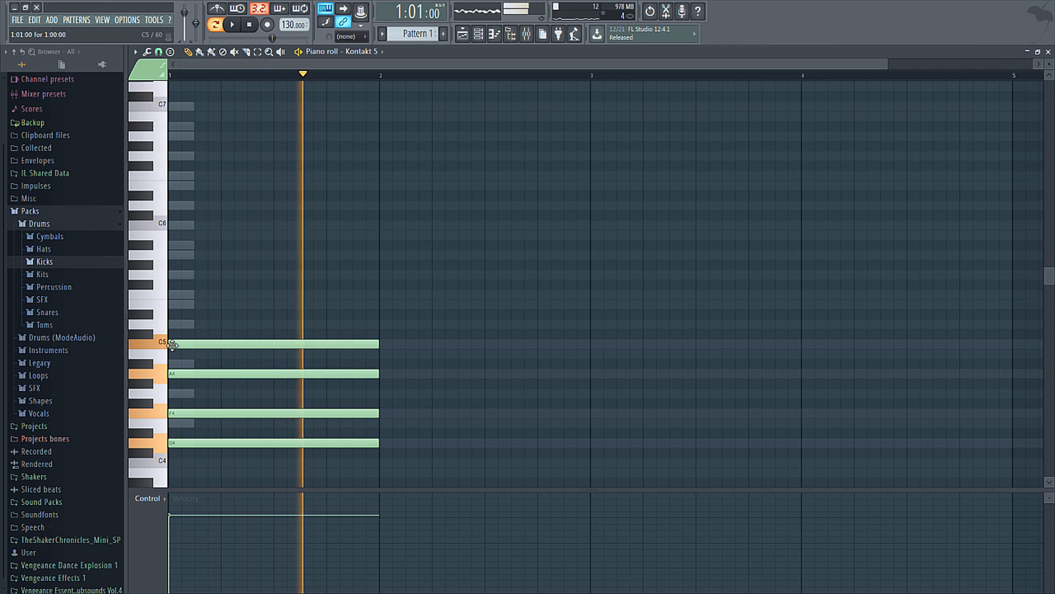
key("space")
Step: Stack one-bar notes on E5, G5, A#5, D6, F6, A6, C7 and D7 above the chord, and play the whole stack
left_click(172, 304)
left_click(173, 275)
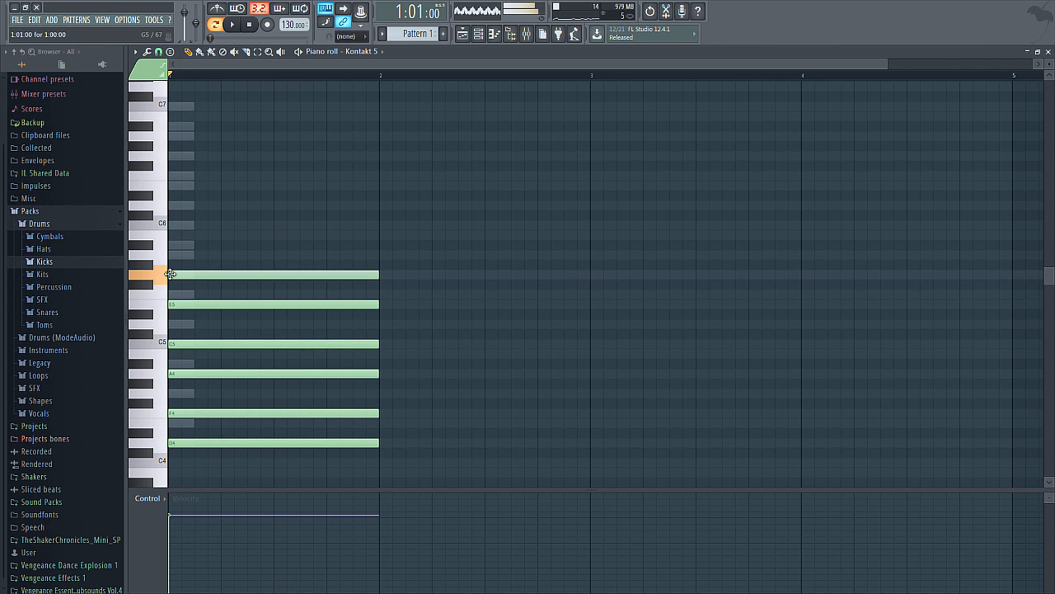
left_click(173, 245)
left_click(173, 205)
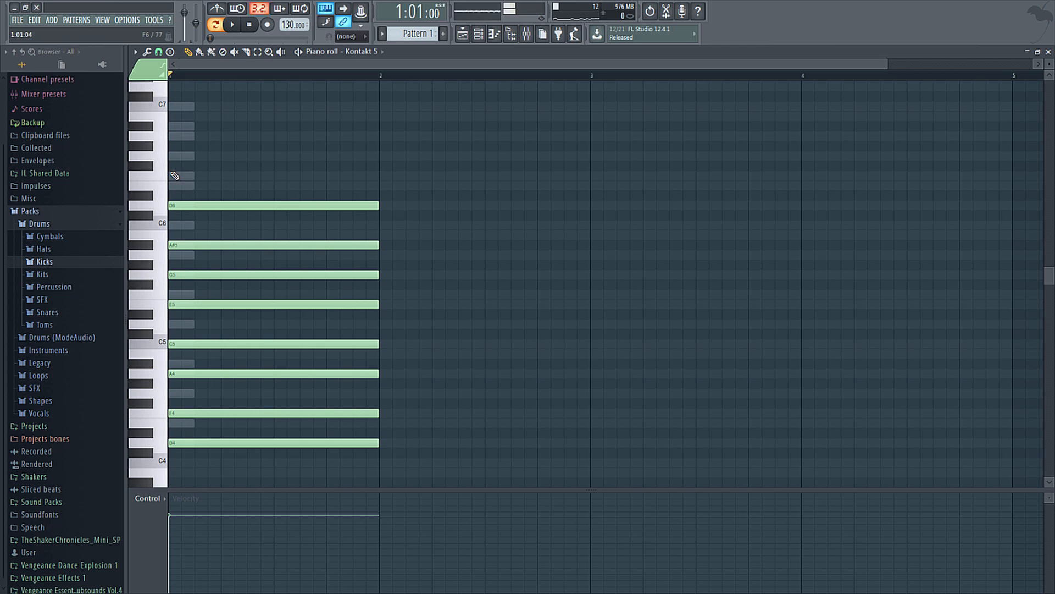
left_click(174, 175)
left_click(173, 136)
left_click(172, 106)
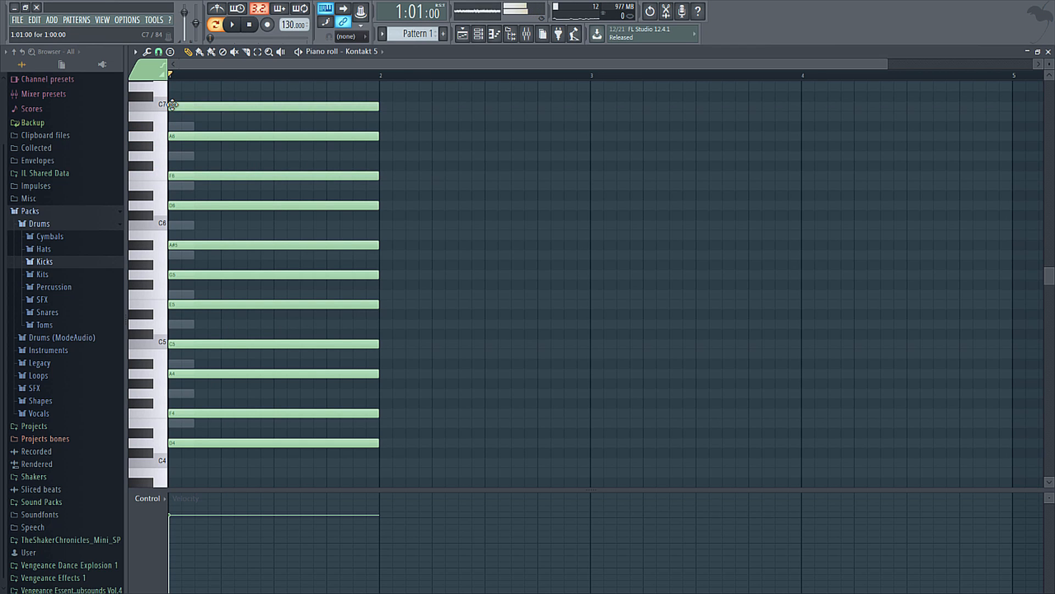
left_click(173, 87)
key("space")
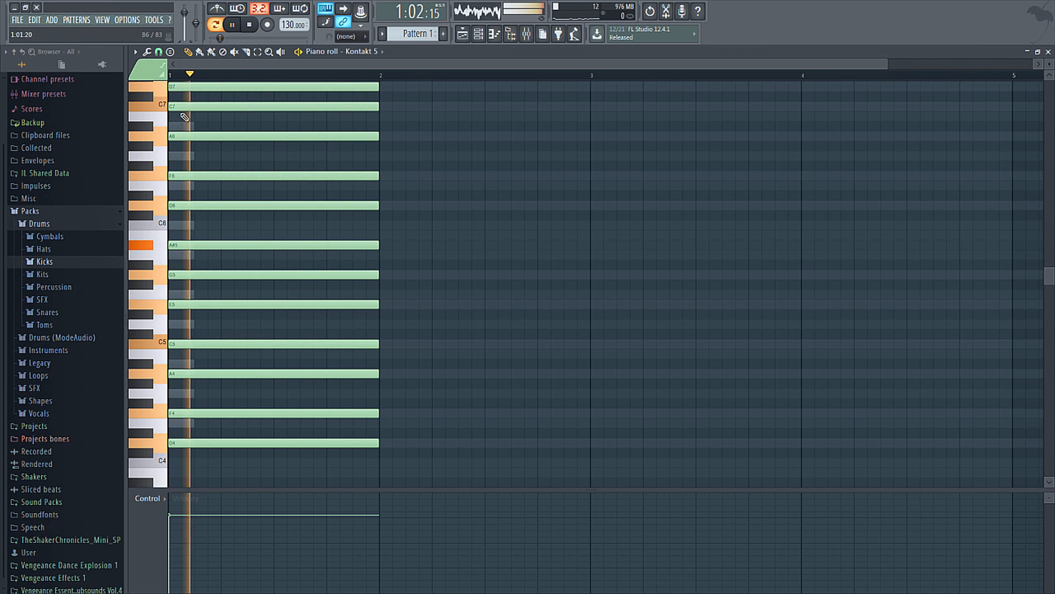
key("space")
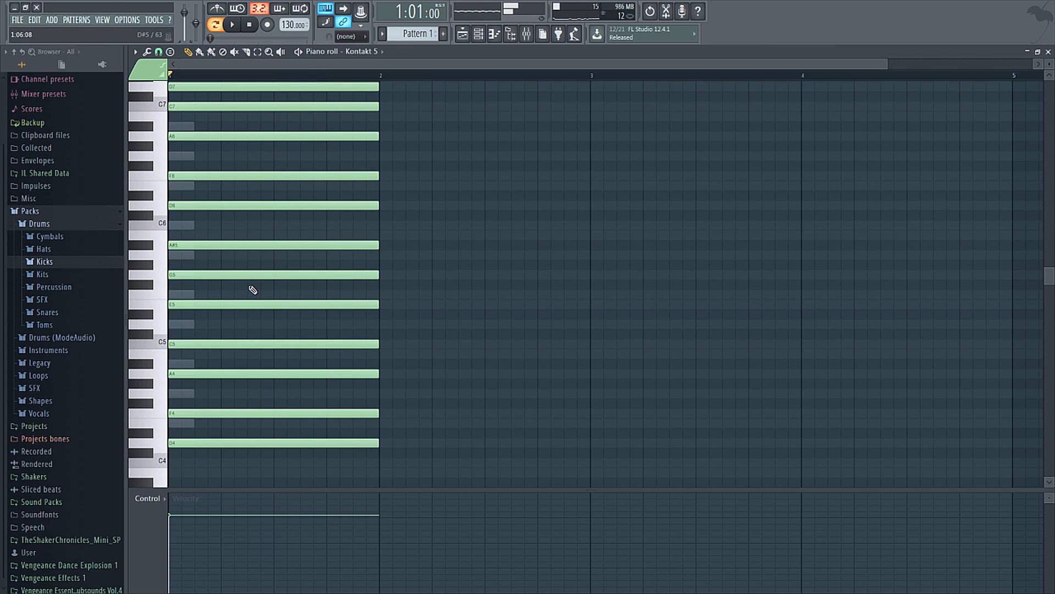
Step: Delete every chord note above C5, from D7 down to E5, and play the remaining four-note chord
scroll(241, 317, "up", 5)
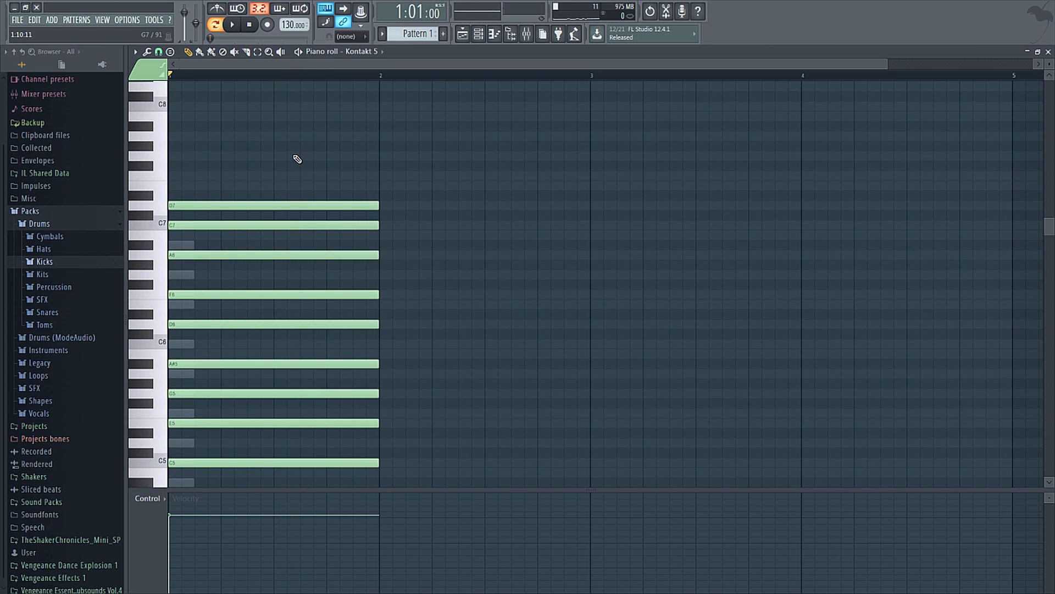
right_click(300, 205)
right_click(300, 225)
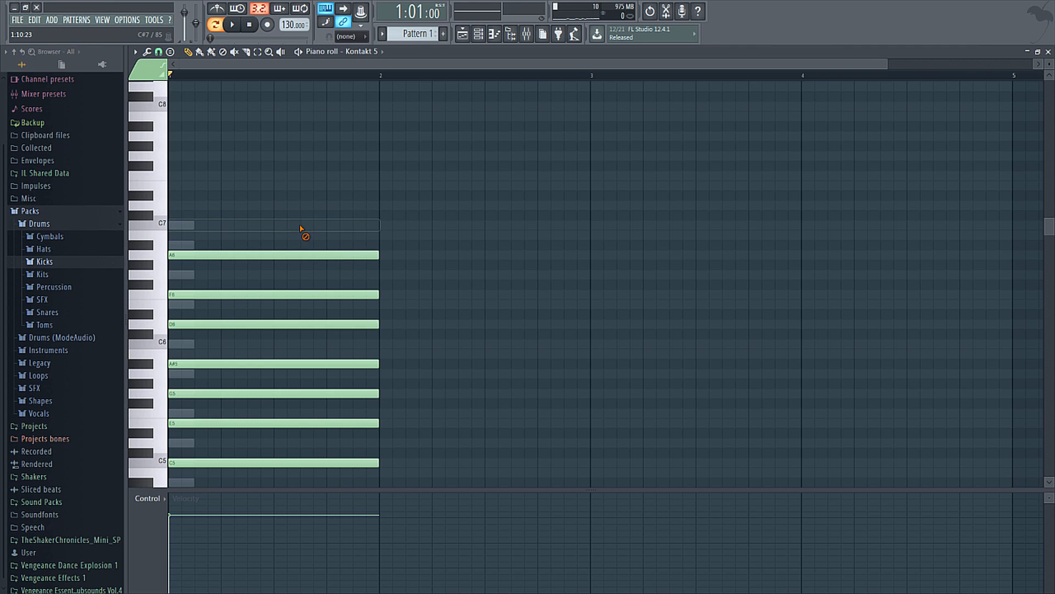
right_click(303, 255)
right_click(308, 294)
right_click(311, 324)
right_click(313, 363)
scroll(316, 368, "down", 2)
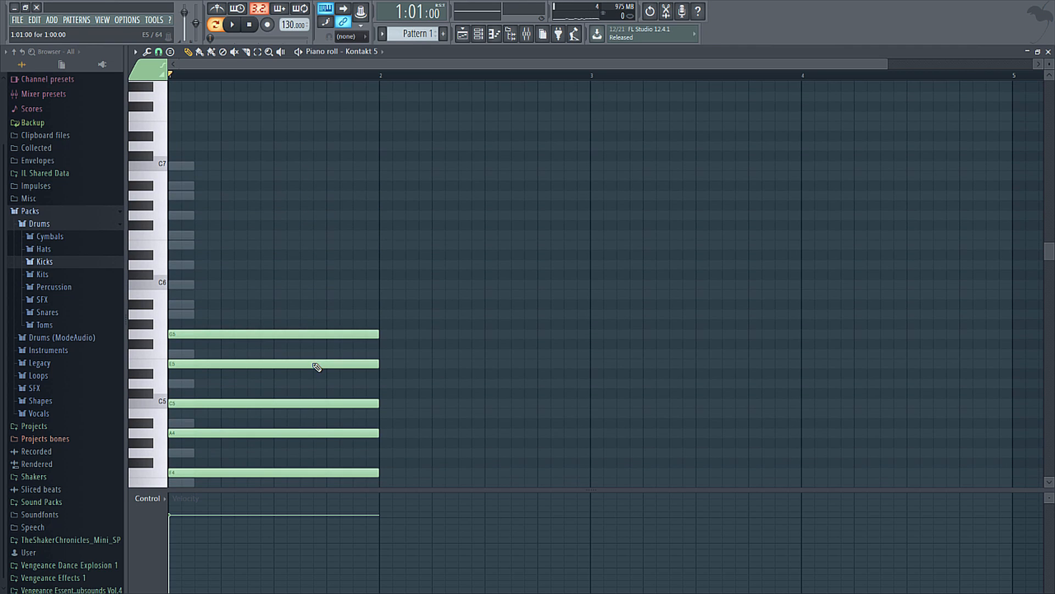
right_click(315, 334)
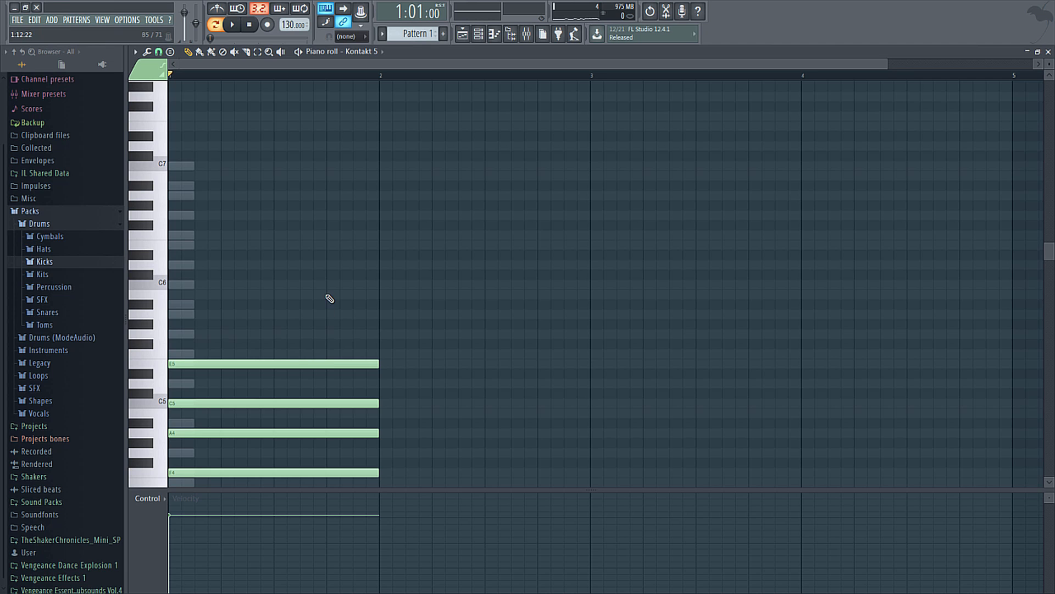
scroll(330, 298, "up", 3)
scroll(330, 299, "down", 12)
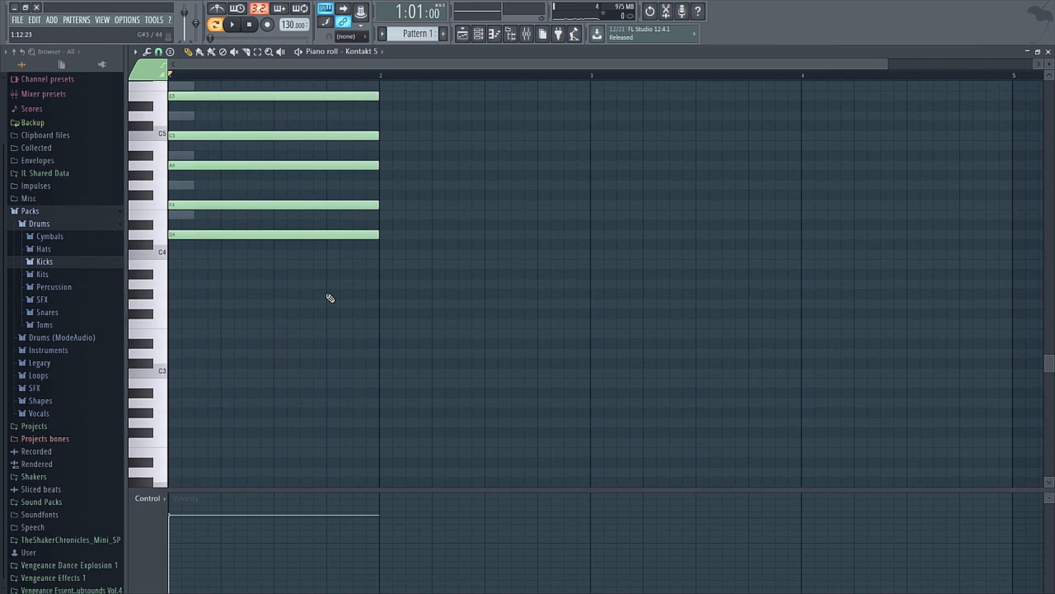
scroll(330, 297, "up", 1)
scroll(330, 295, "down", 1)
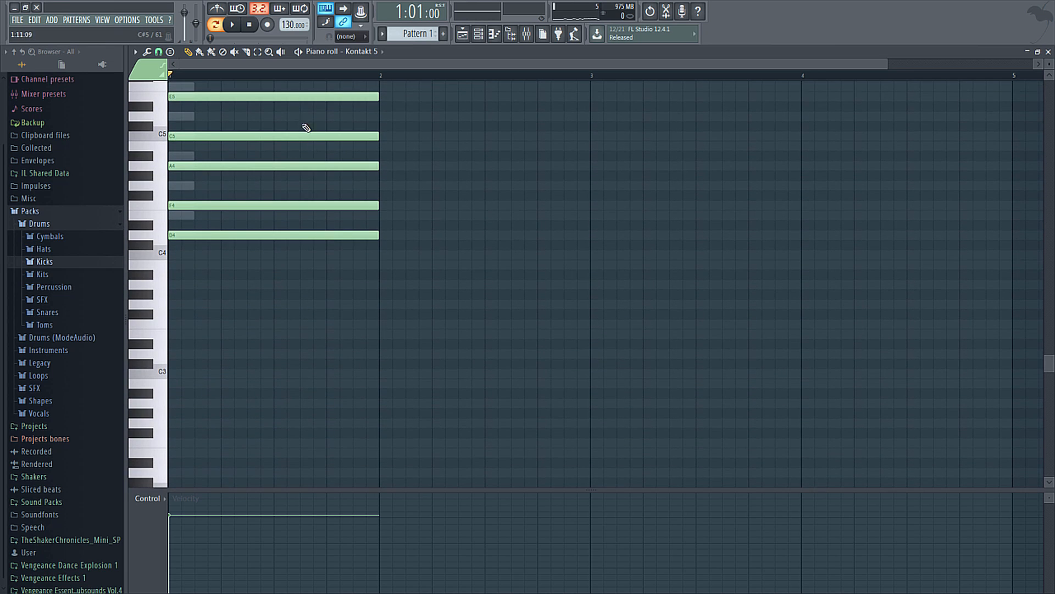
right_click(285, 99)
key("space")
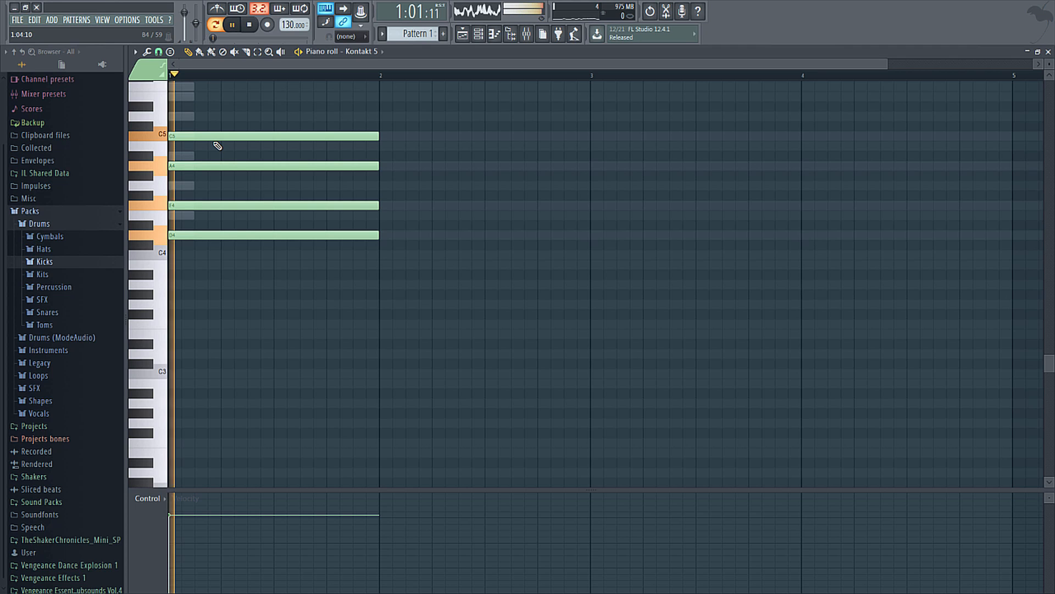
key("space")
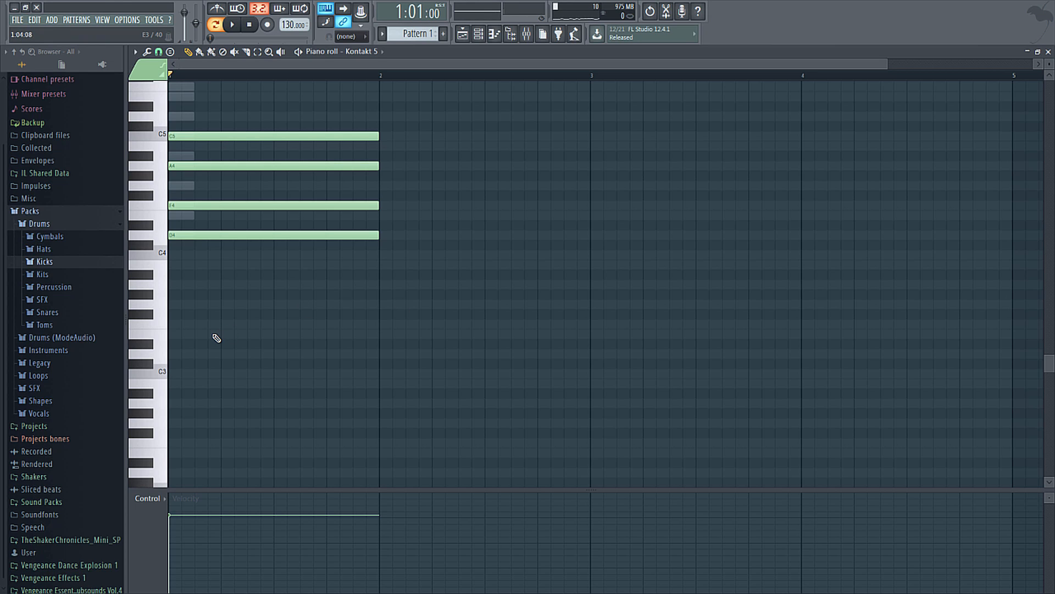
Step: Try a one-bar D3 bass note under the chord, listen to it, and remove the note
left_click(174, 356)
key("space")
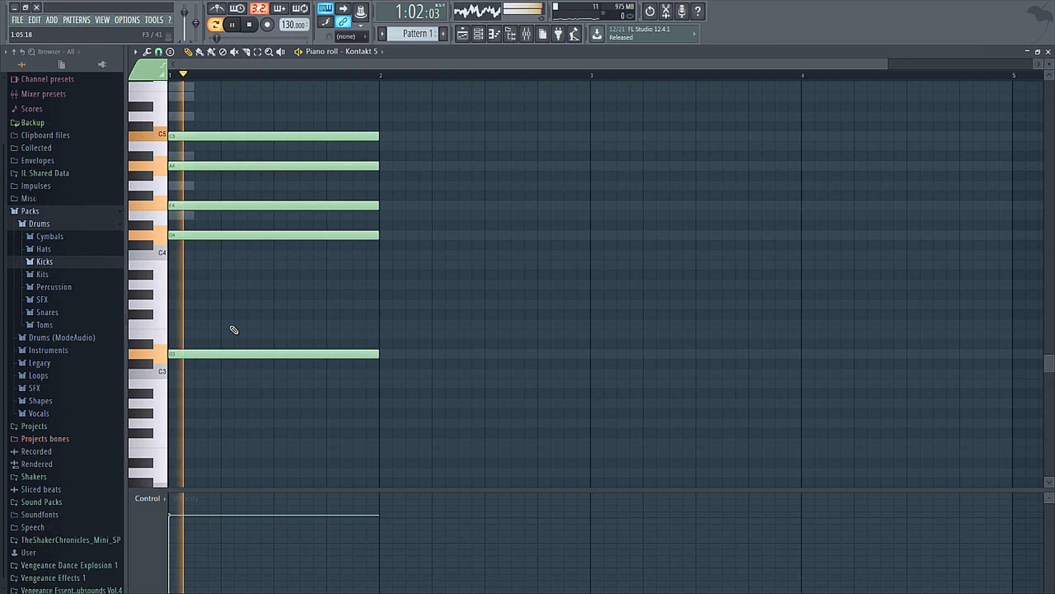
key("space")
right_click(218, 355)
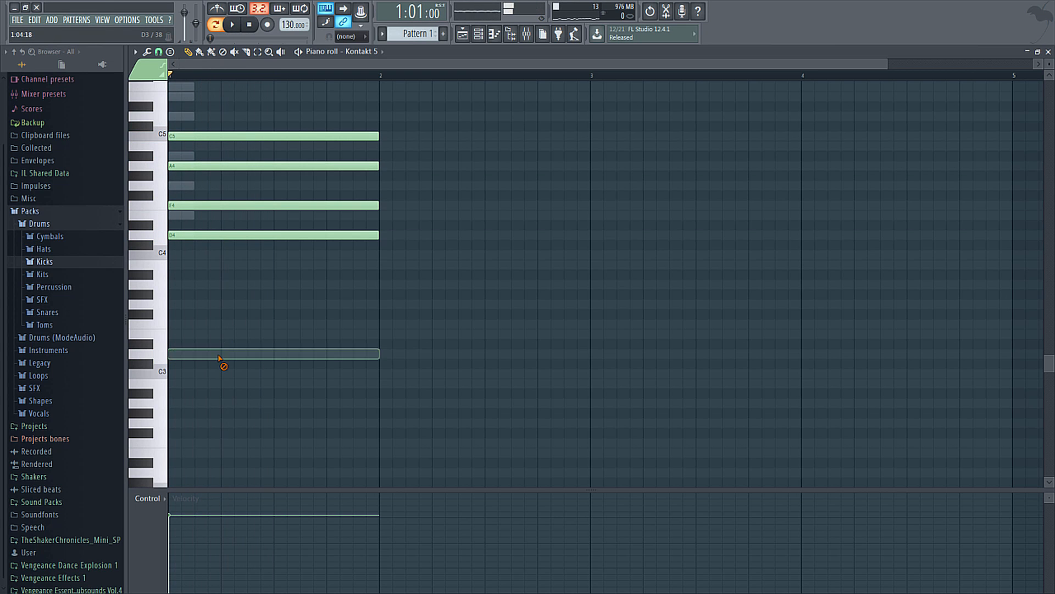
scroll(269, 333, "up", 1)
scroll(269, 332, "down", 2)
scroll(269, 332, "up", 10)
scroll(268, 333, "down", 3)
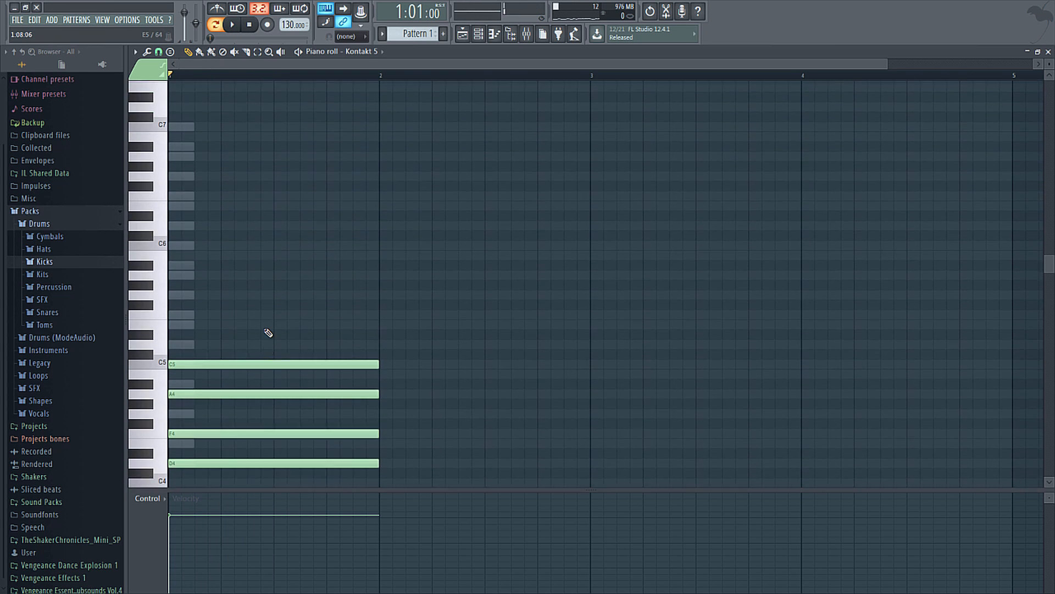
scroll(268, 332, "down", 2)
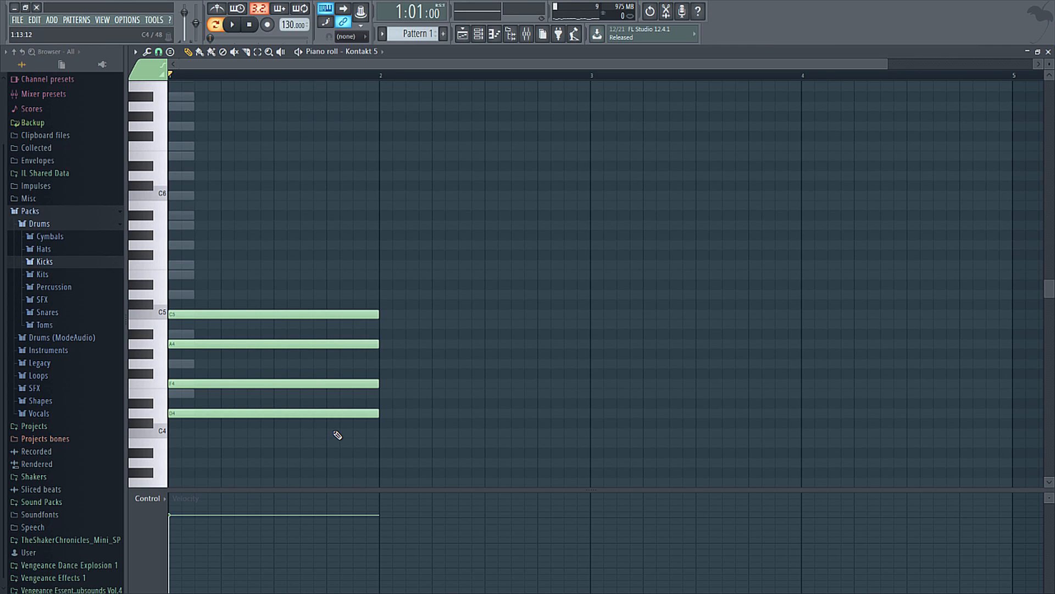
Step: Build a second one-bar chord of F4, A4, C5 and E5 in bar 2 and play it after the first chord
left_click(382, 383)
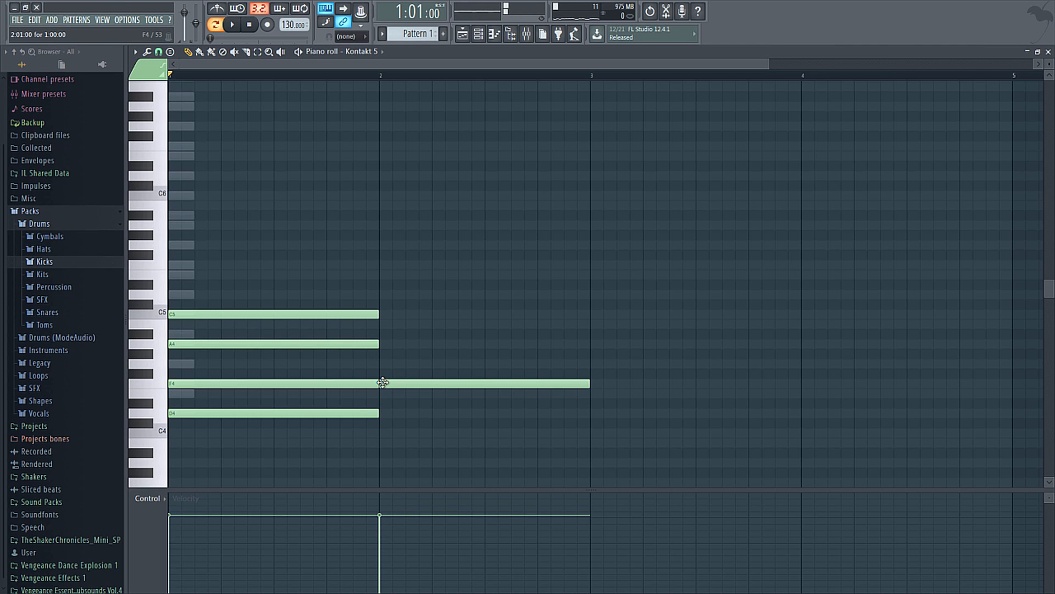
left_click(387, 345)
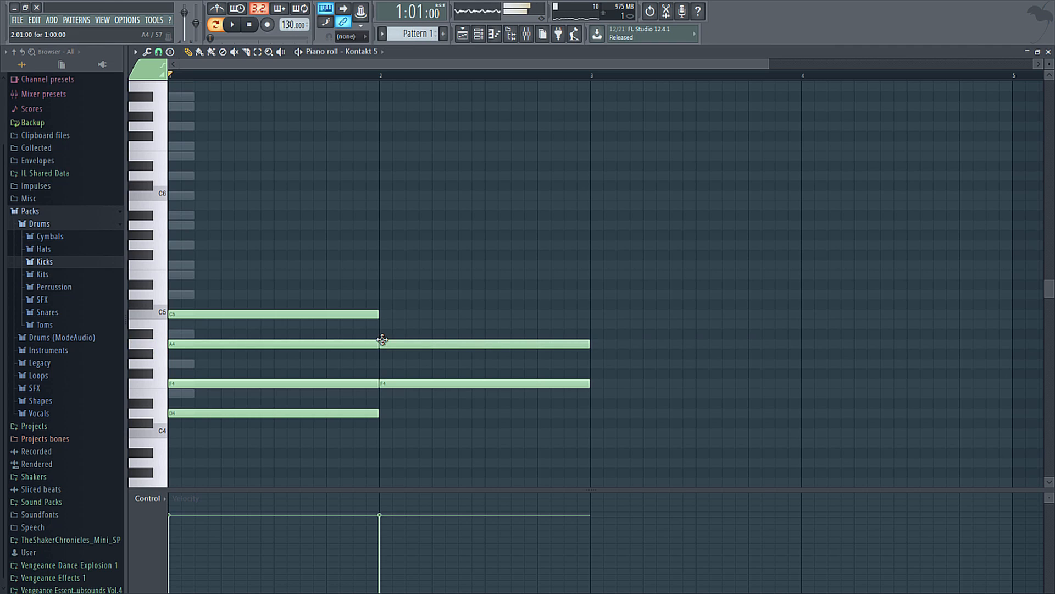
left_click(386, 314)
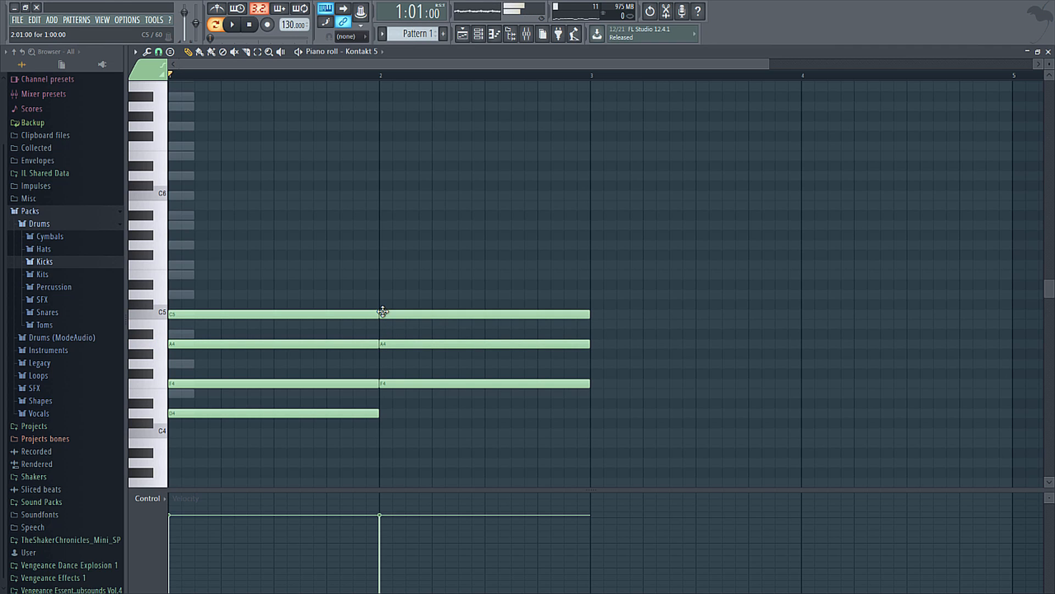
left_click(385, 275)
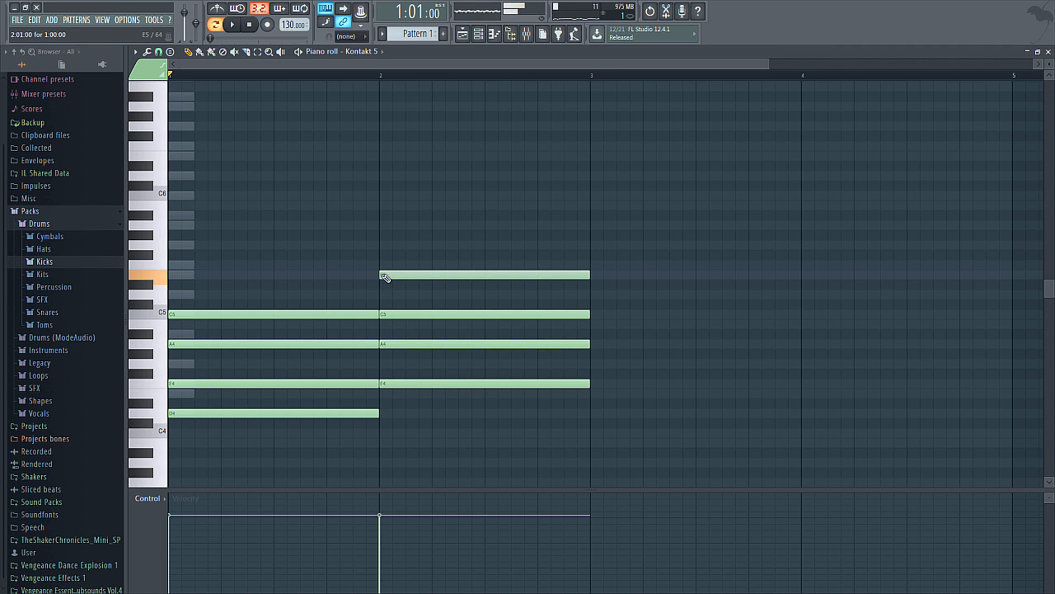
key("space")
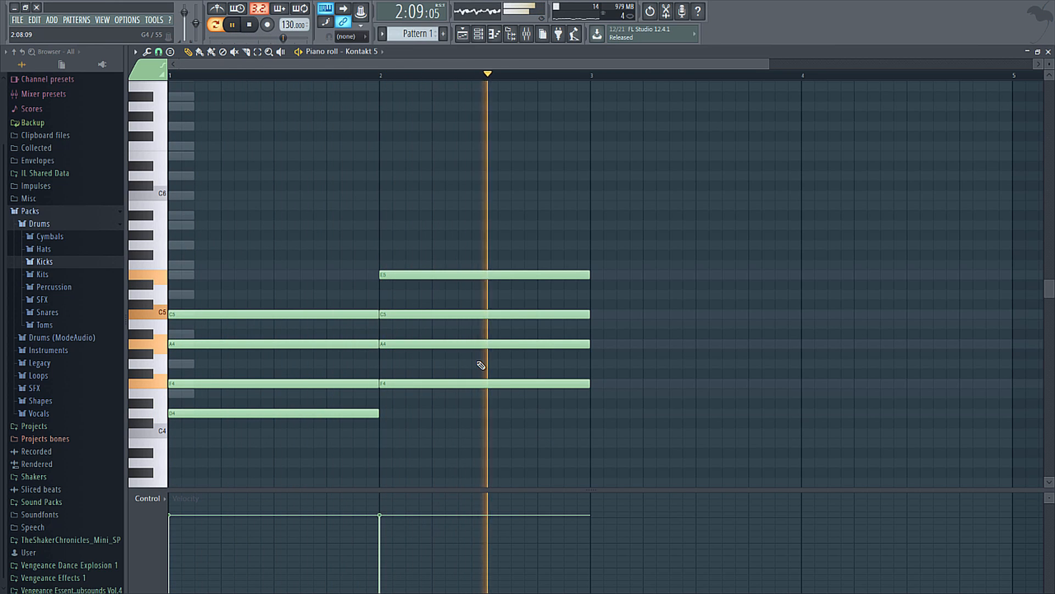
key("space")
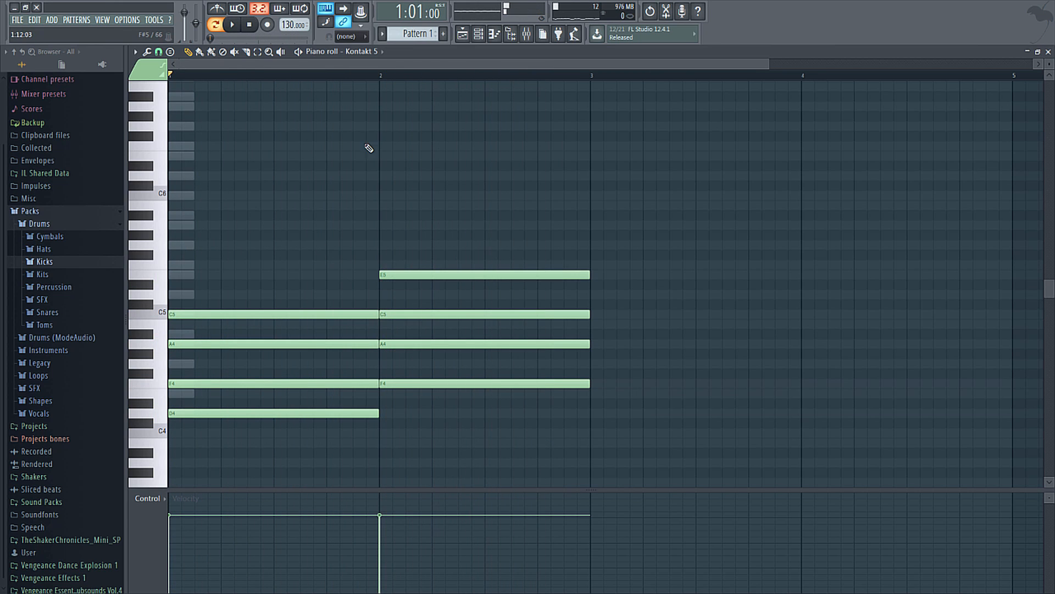
Step: Build a third one-bar chord of A4, C5, E5 and G5 in bar 3 and start playback just before it
mouse_move(344, 61)
left_mouse_down()
mouse_move(361, 61)
mouse_move(339, 65)
left_mouse_up()
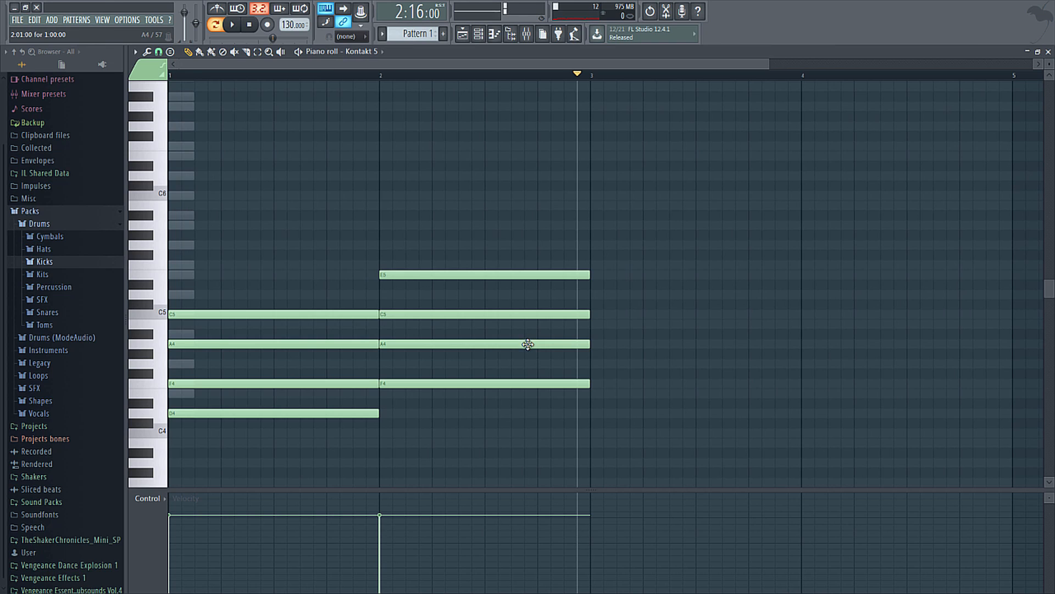
left_click(599, 346)
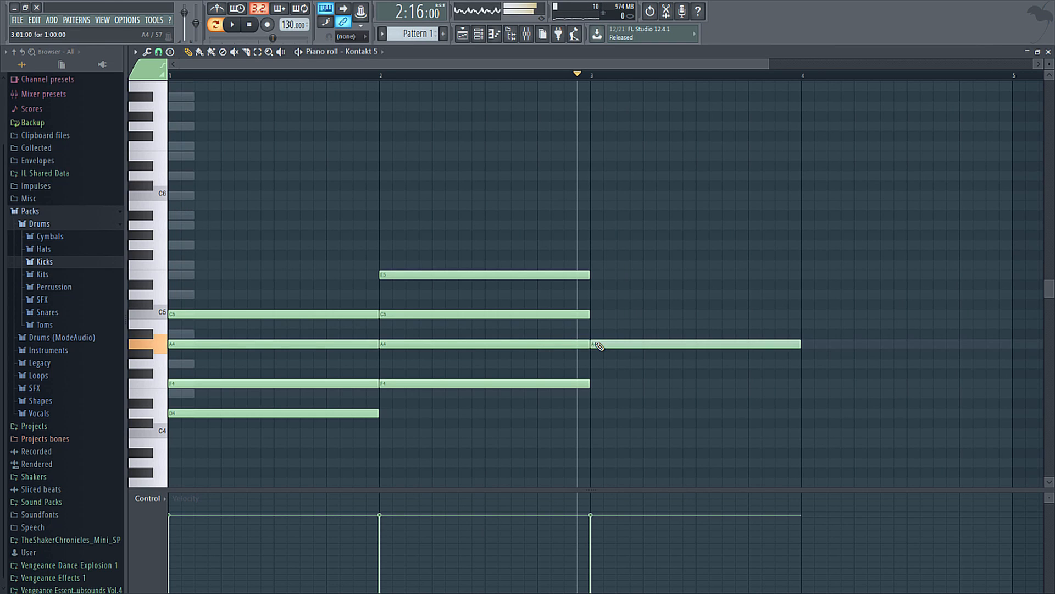
left_click(596, 314)
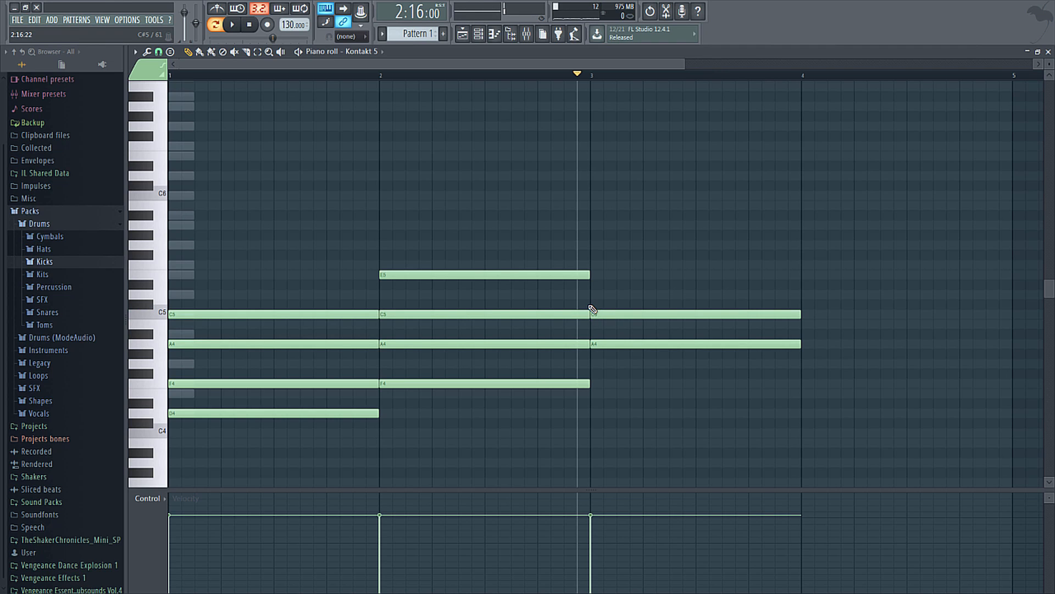
left_click(596, 274)
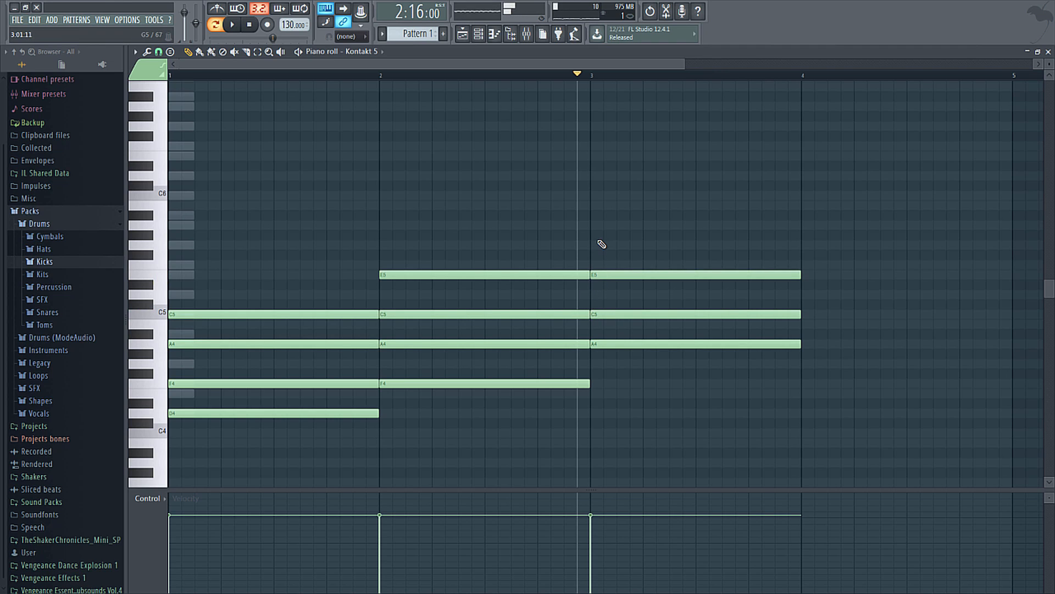
left_click_drag(596, 235, 595, 253)
key("space")
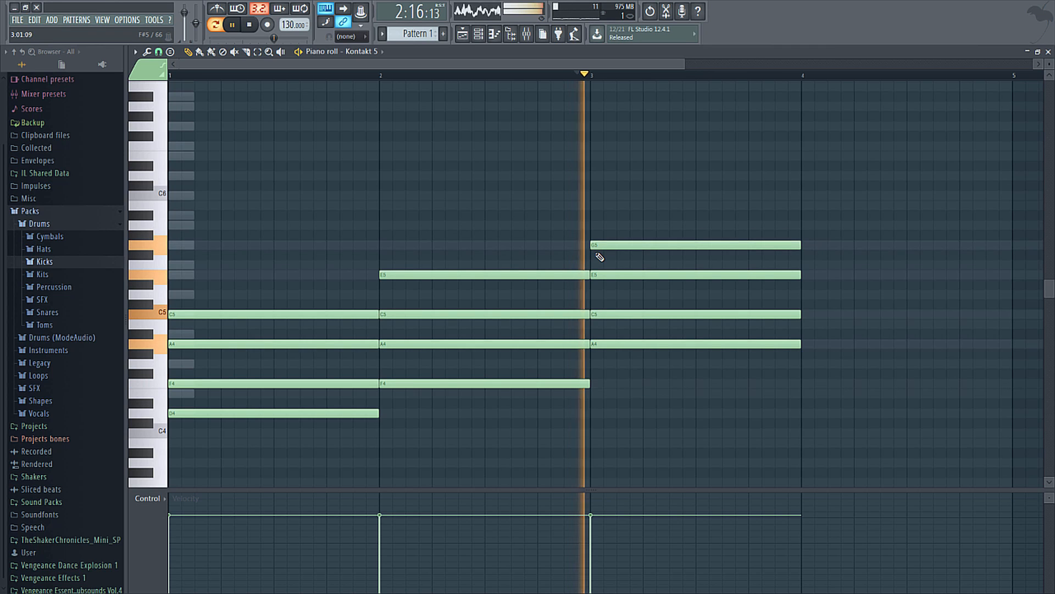
key("space")
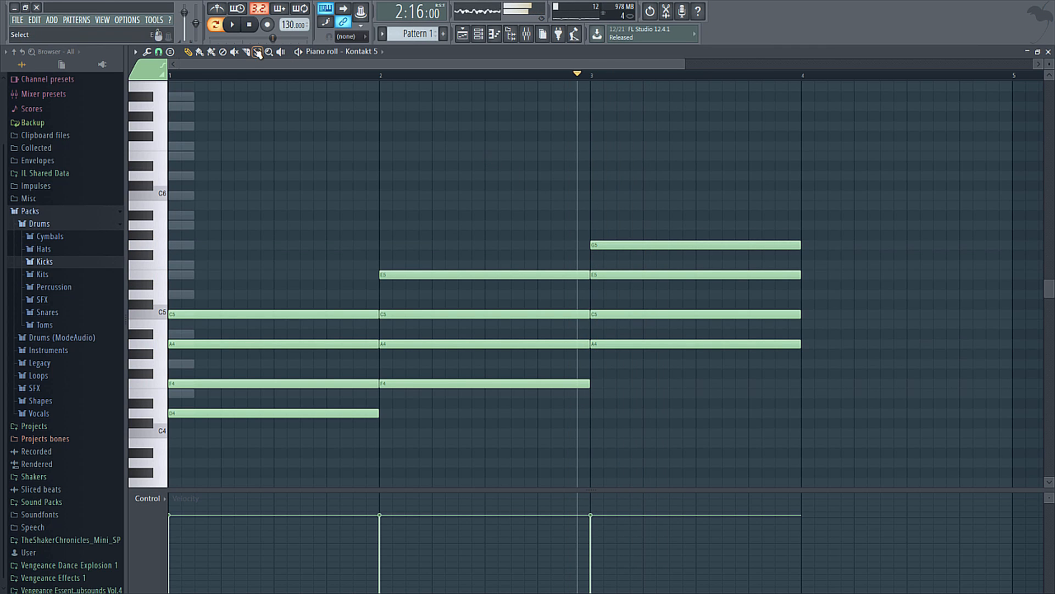
Step: Play the three-chord progression from the start of the pattern, then stop playback
left_click(203, 76)
key("space")
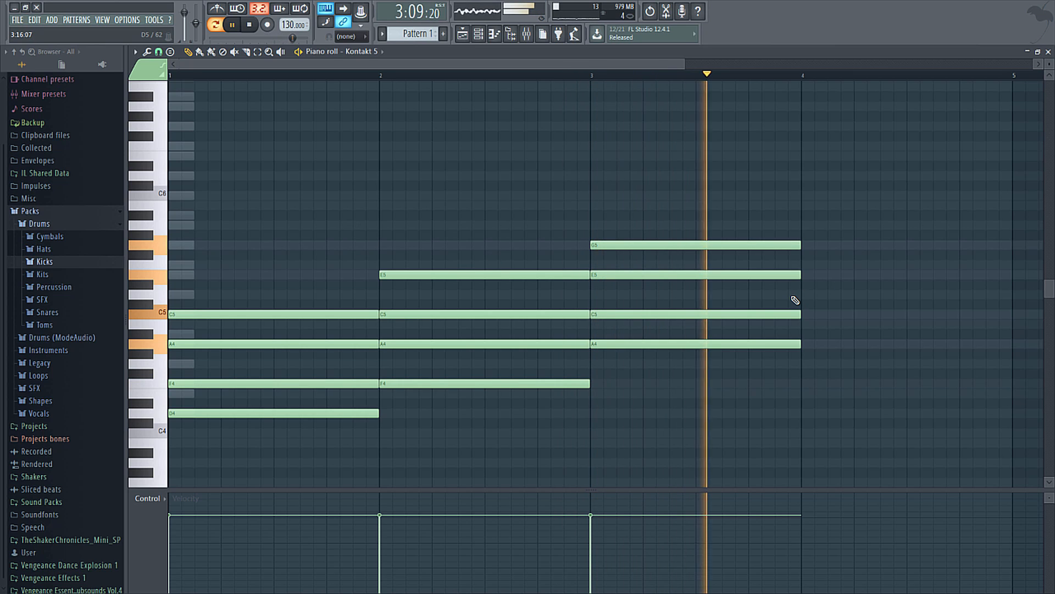
key("space")
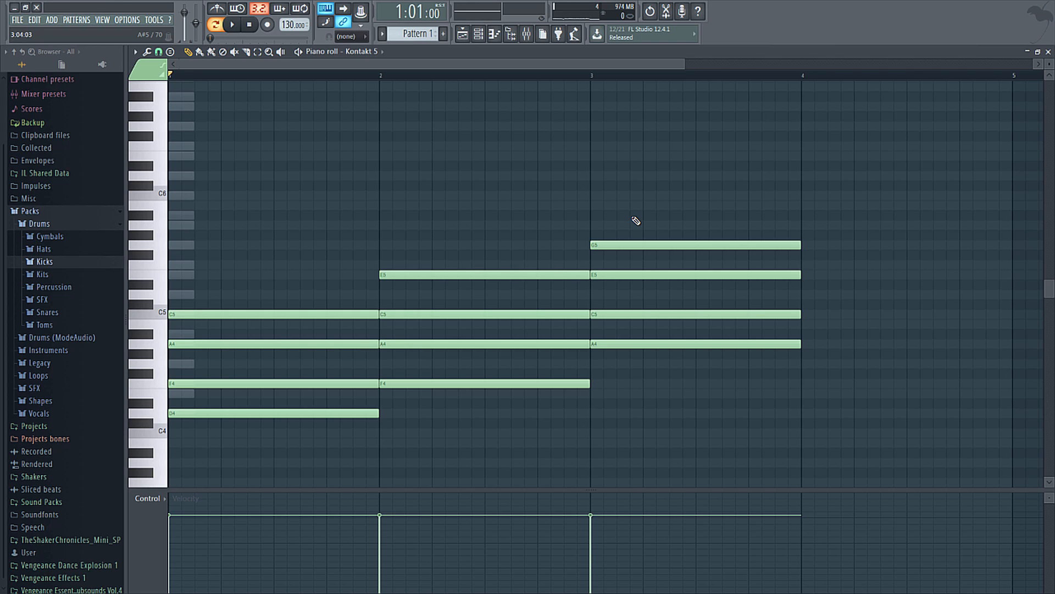
Step: Delete all notes of the chords in bars 3 and 2, keeping only the chord in bar 1
right_click(635, 245)
right_click(635, 274)
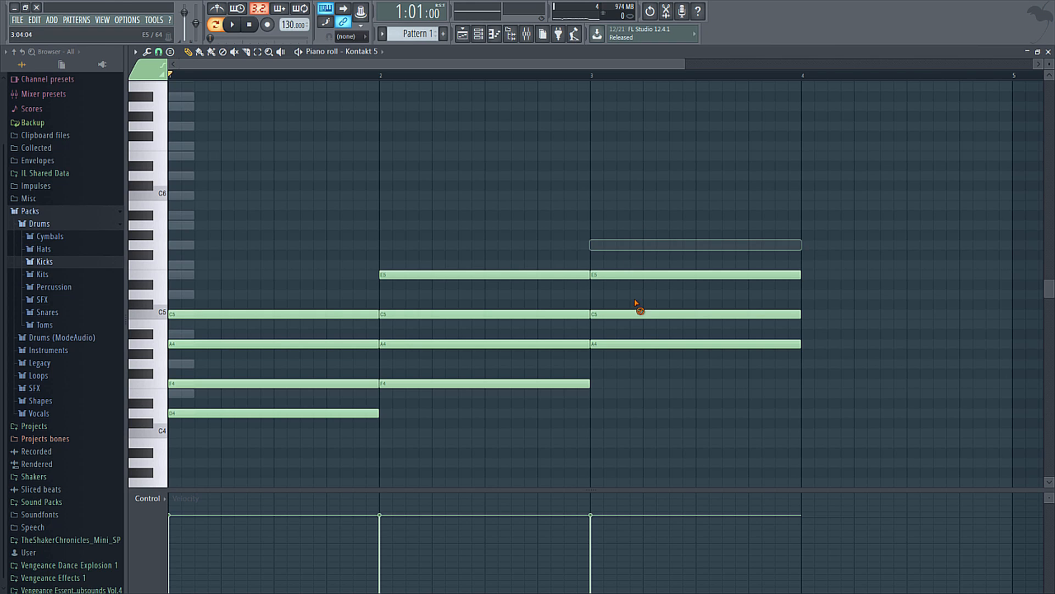
right_click(636, 313)
right_click(641, 343)
right_click(572, 383)
right_click(564, 343)
right_click(556, 314)
right_click(522, 274)
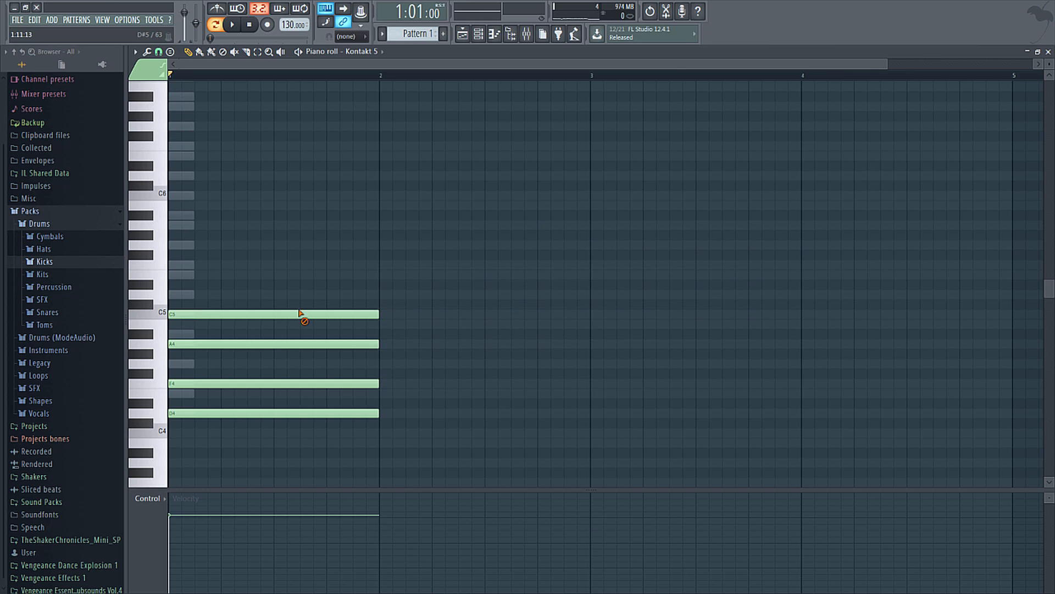
Step: Delete the remaining C5, A4, F4 and D4 notes in bar 1 to clear the chord from the piano roll
right_click(302, 313)
right_click(292, 344)
right_click(283, 383)
right_click(276, 413)
scroll(318, 315, "up", 3)
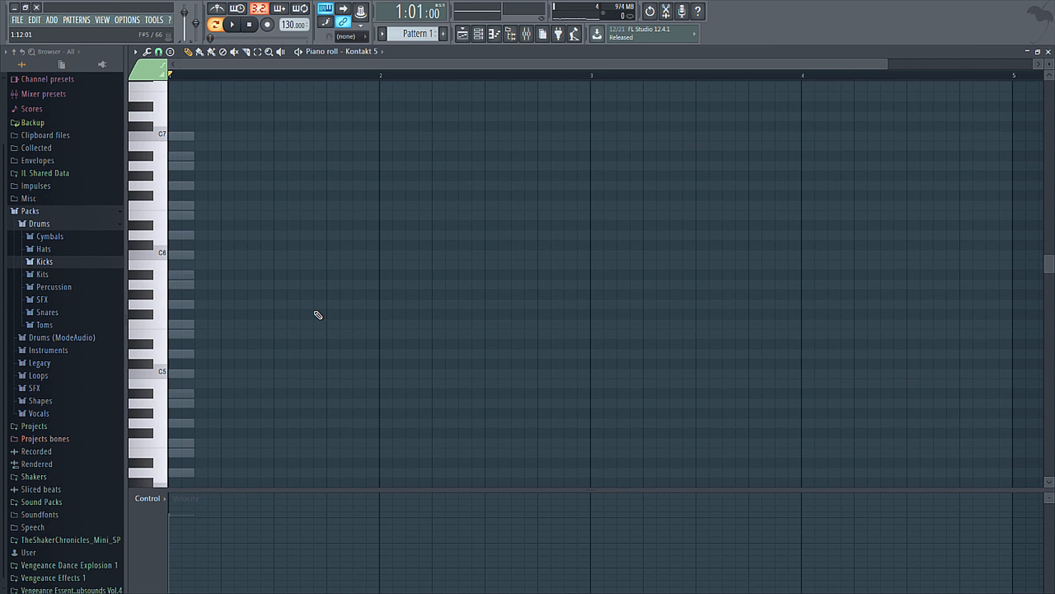
scroll(318, 314, "down", 2)
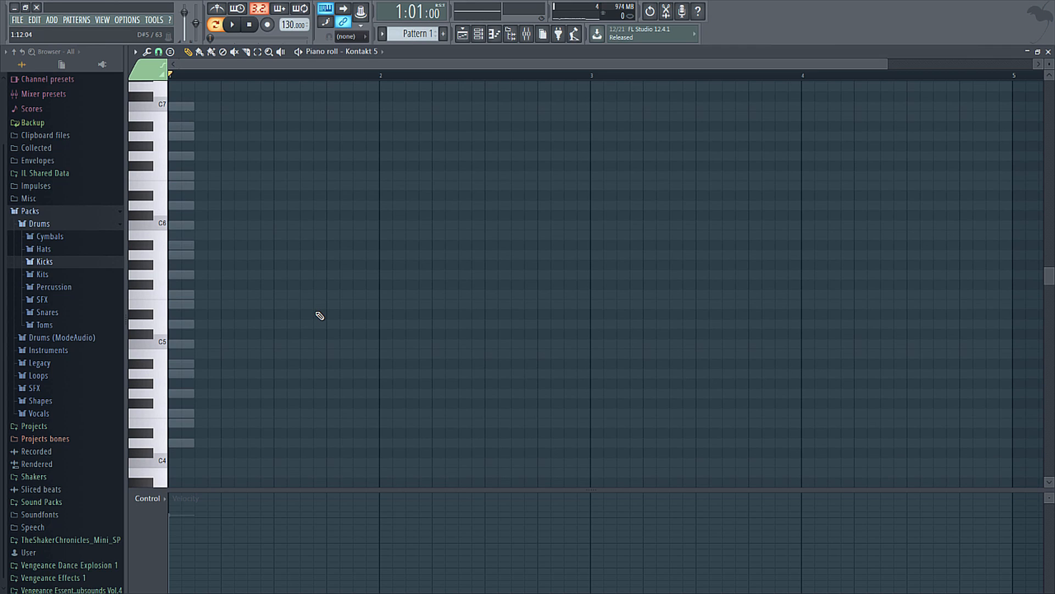